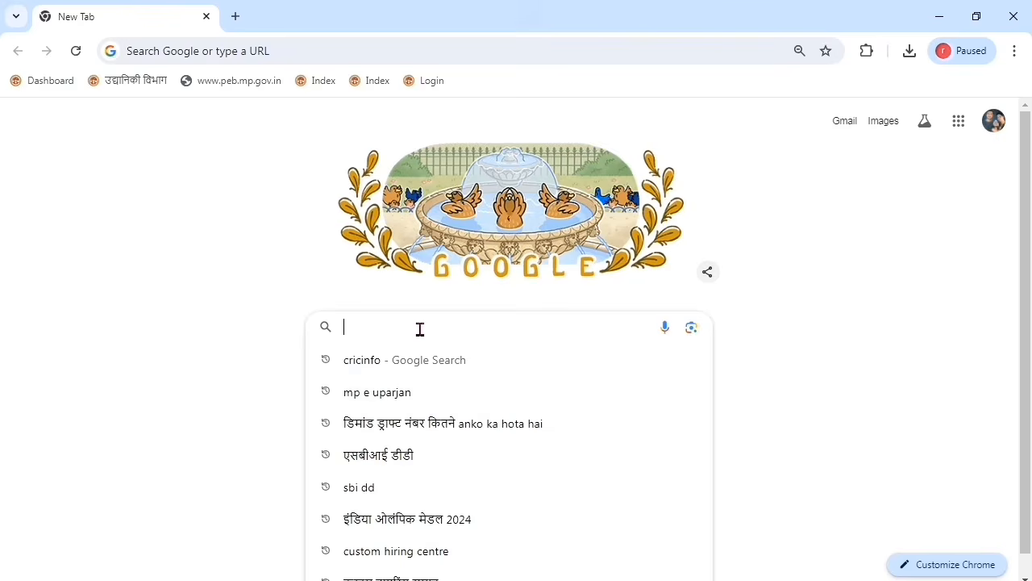
Step: Search Google for 'custom hiring centre' and open the chc.mpdage.org portal
type("USTOm hiring centre")
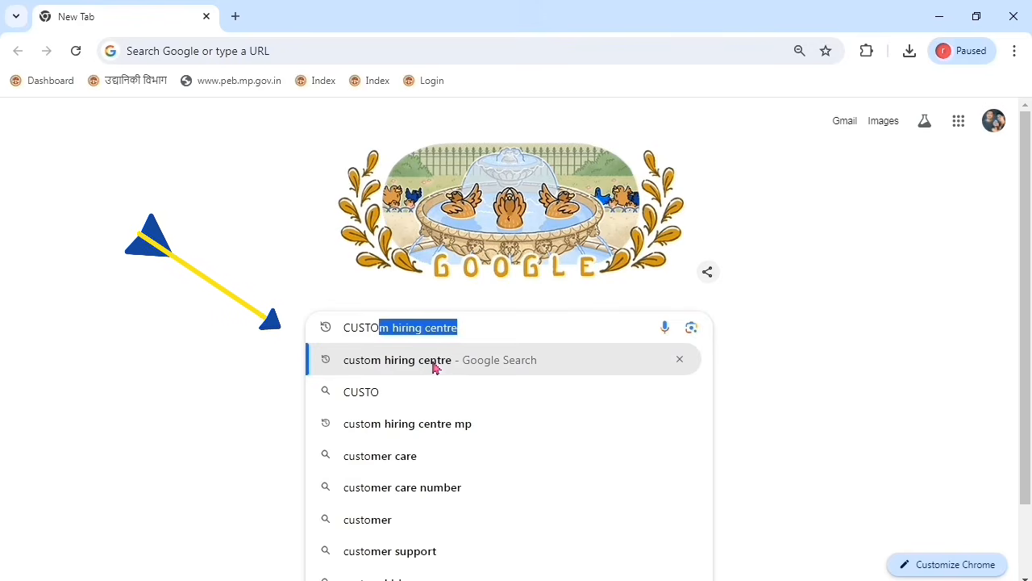
left_click(436, 369)
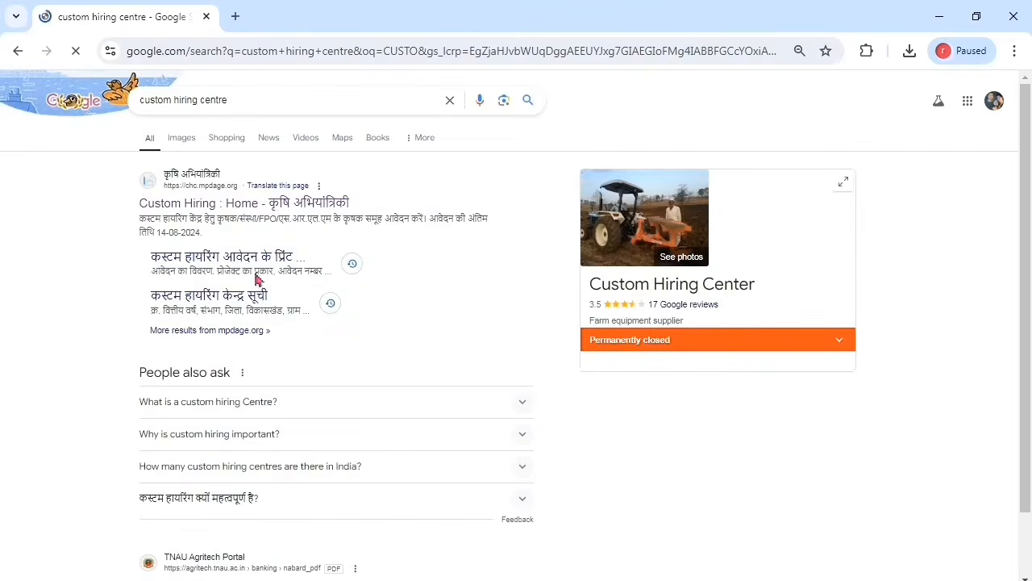
left_click(257, 208)
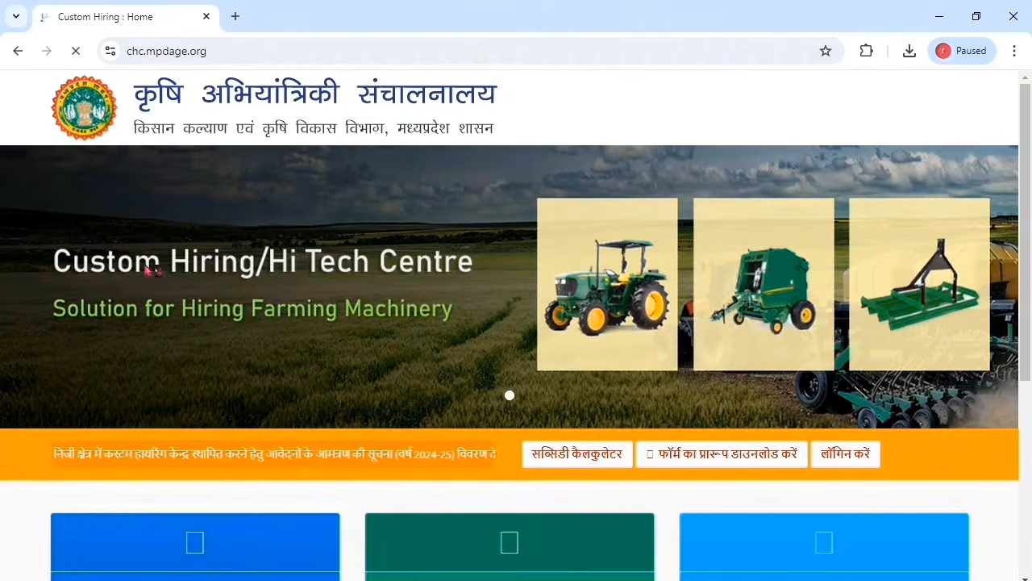
Step: Dismiss the important-information notice and start a farmer application for custom hiring
scroll(143, 272, "down", 2)
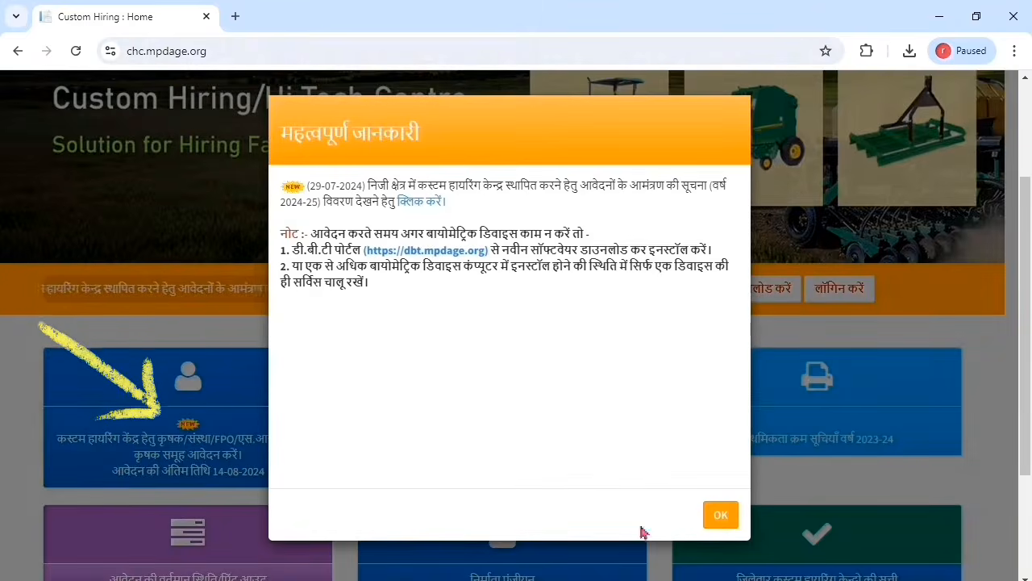
left_click(728, 519)
left_click(236, 460)
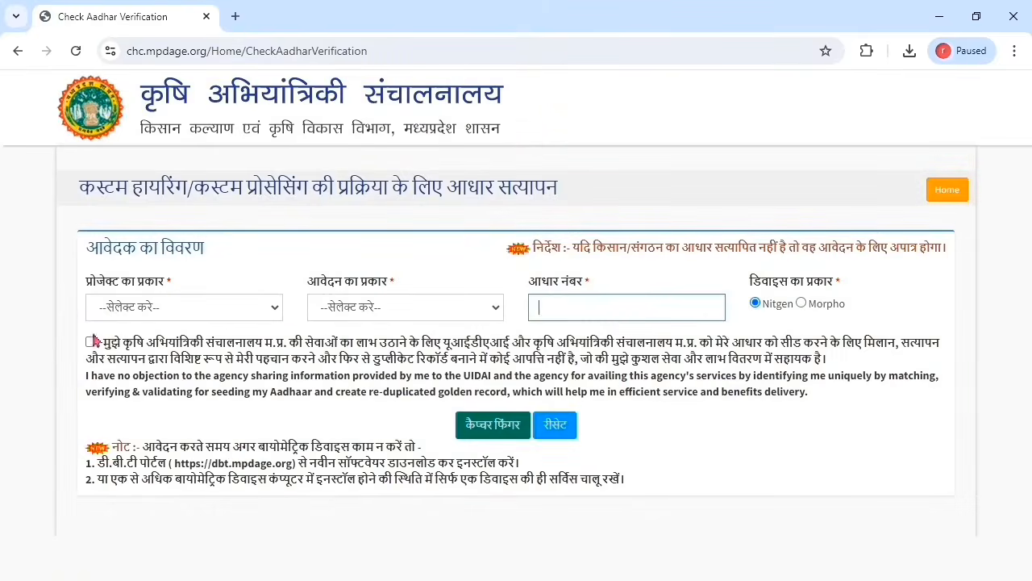
Step: Set project type to कस्टम हायरिंग and application type to कृषक
left_click(137, 313)
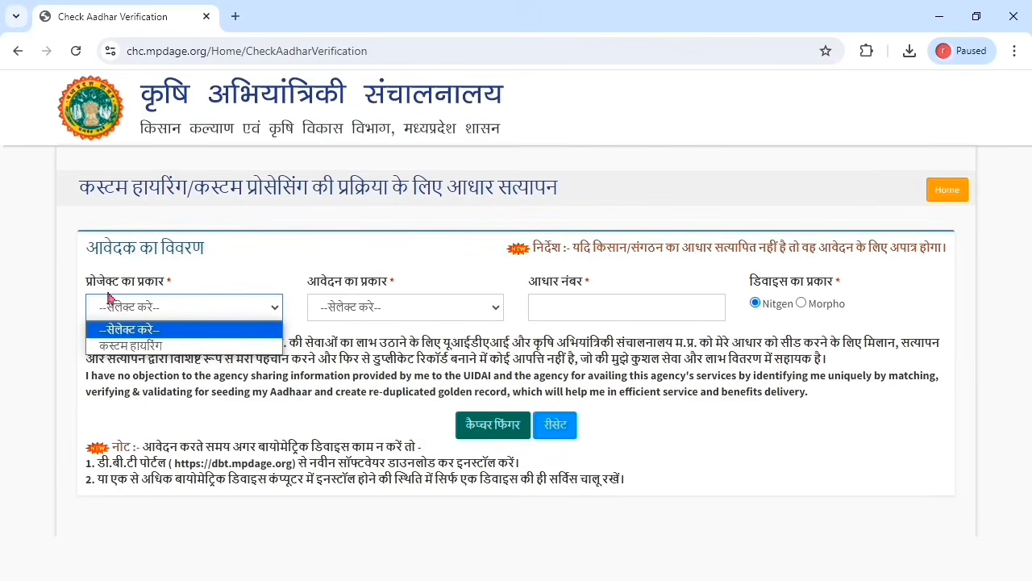
left_click(155, 348)
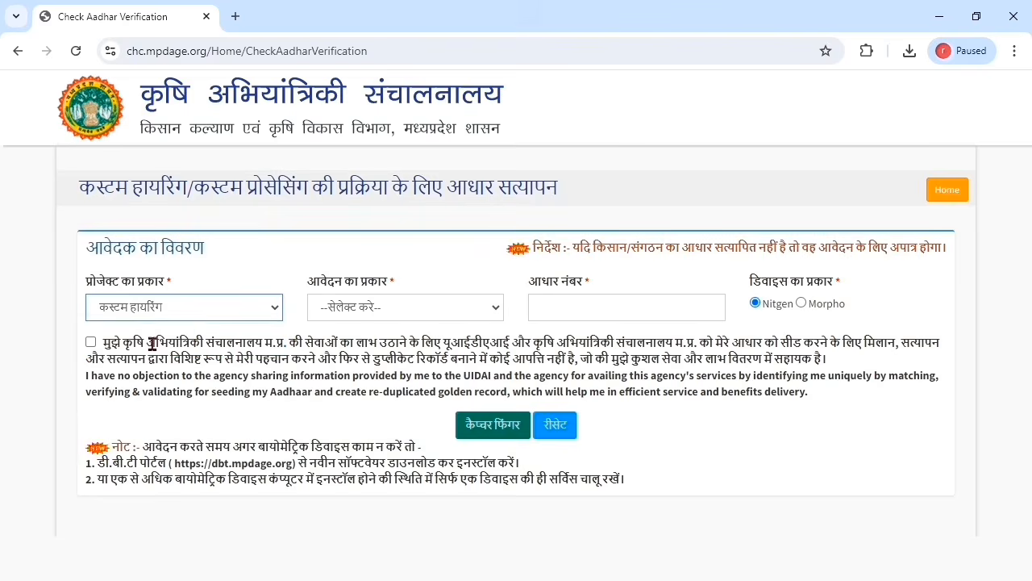
left_click(349, 313)
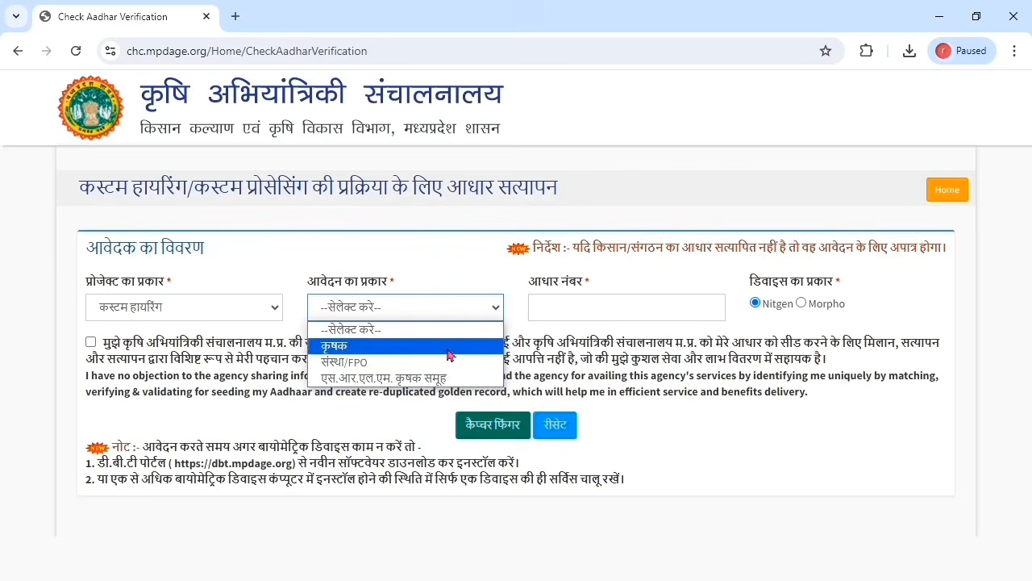
left_click(390, 347)
Step: Enter the applicant's Aadhaar number, choose Morpho, accept consent, and capture the fingerprint
left_click(564, 305)
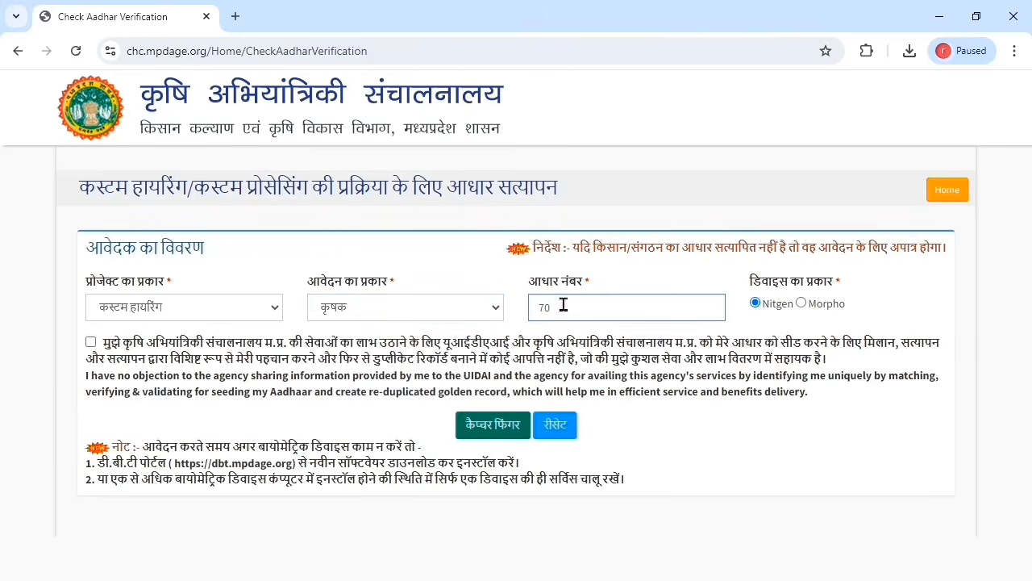
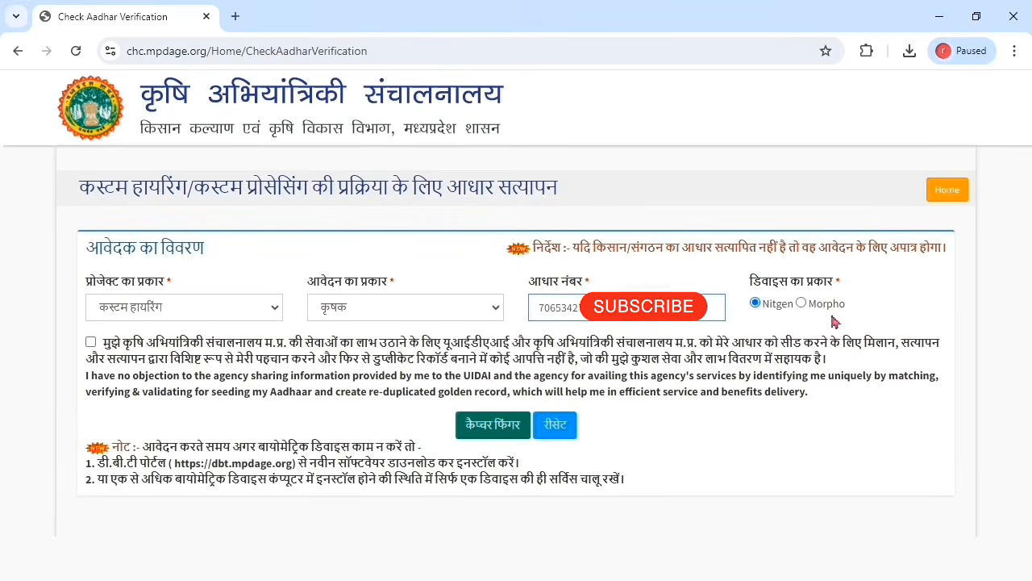
left_click(802, 303)
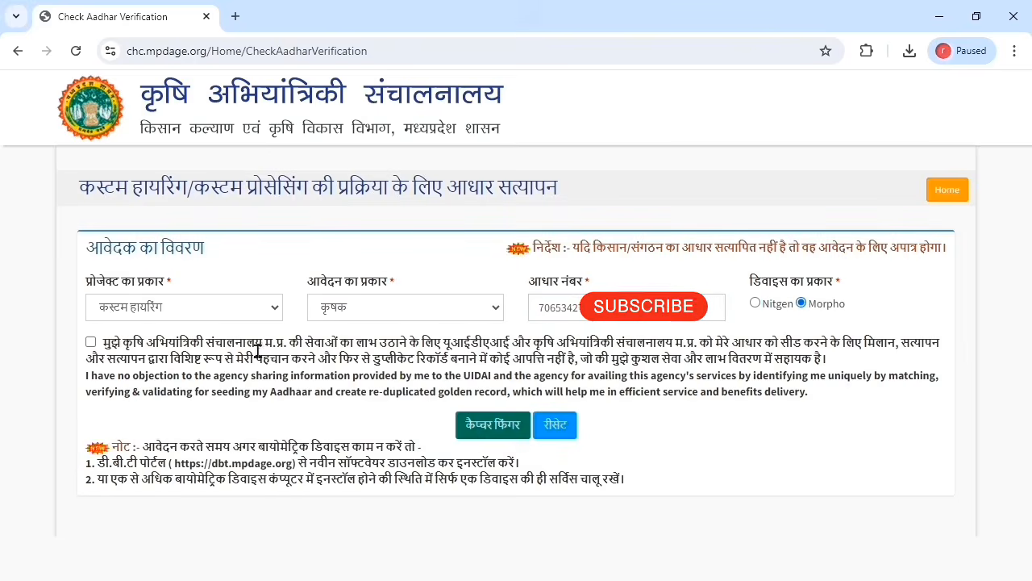
left_click(91, 342)
left_click(486, 436)
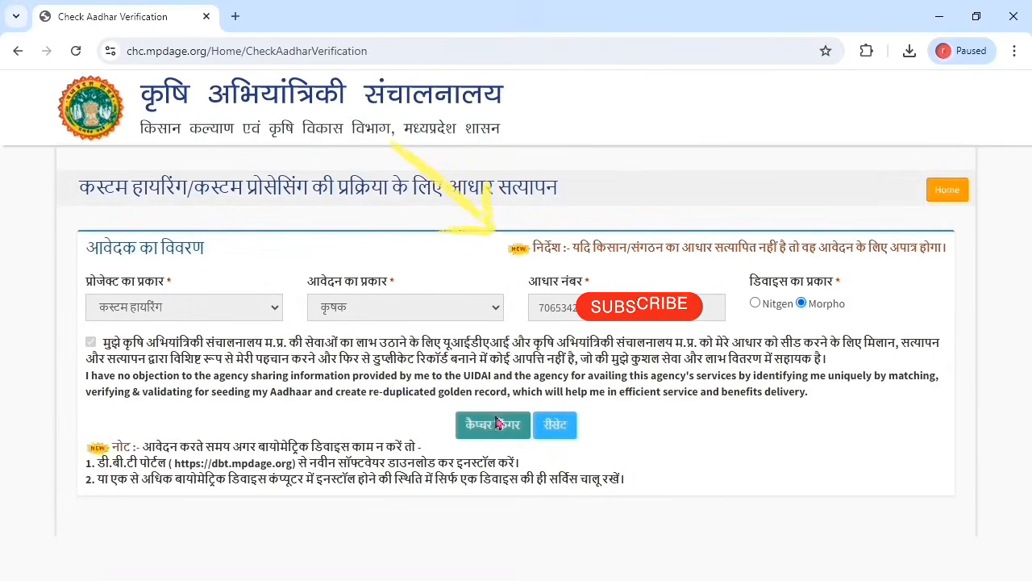
left_click(494, 425)
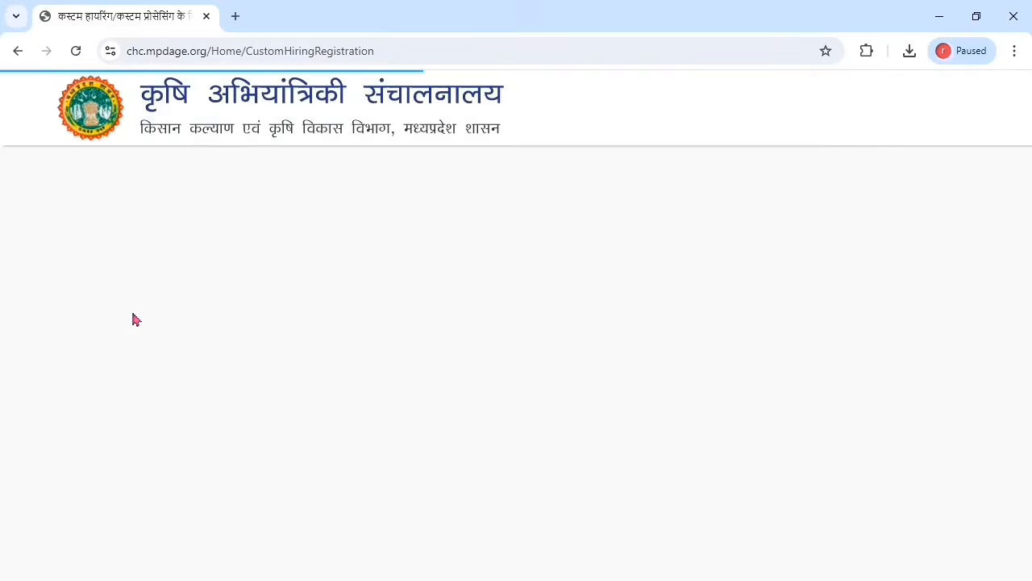
Step: Enter the mother's name and answer हाँ to being a Madhya Pradesh native
left_click(700, 367)
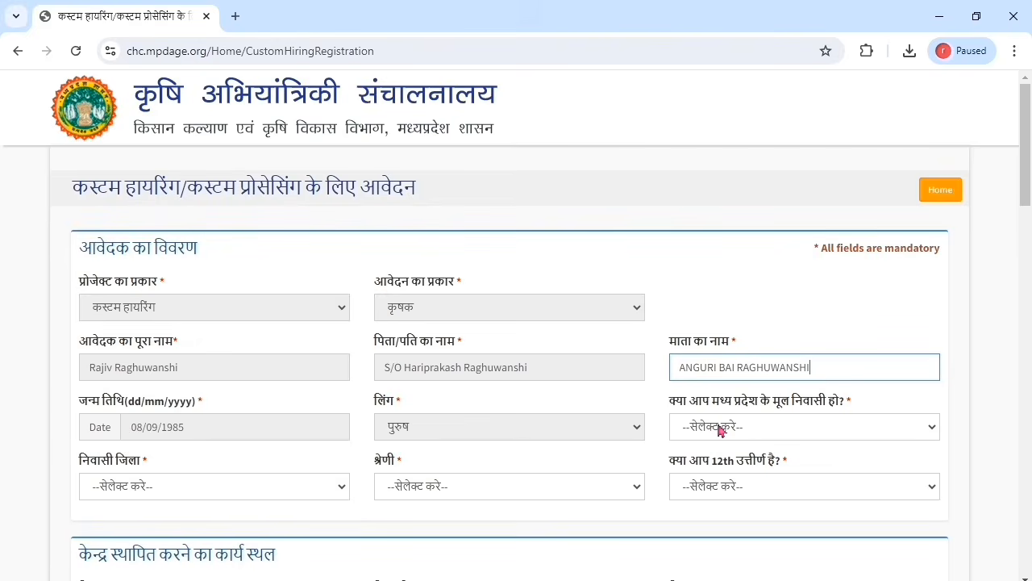
left_click(762, 424)
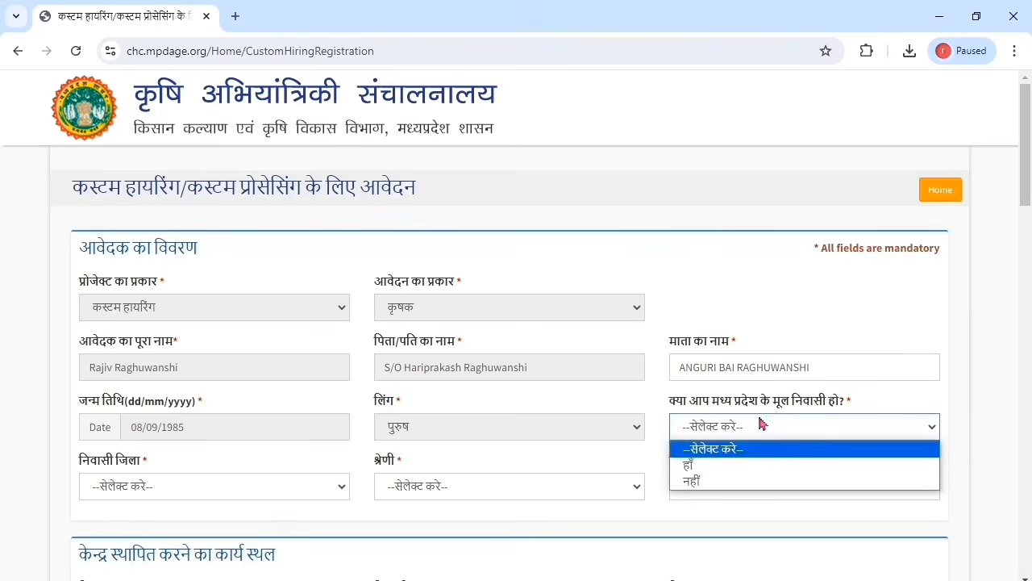
left_click(718, 474)
Step: Choose home district Ashok Nagar, category Gen (सामान्य), and 12th passed हाँ
left_click(228, 489)
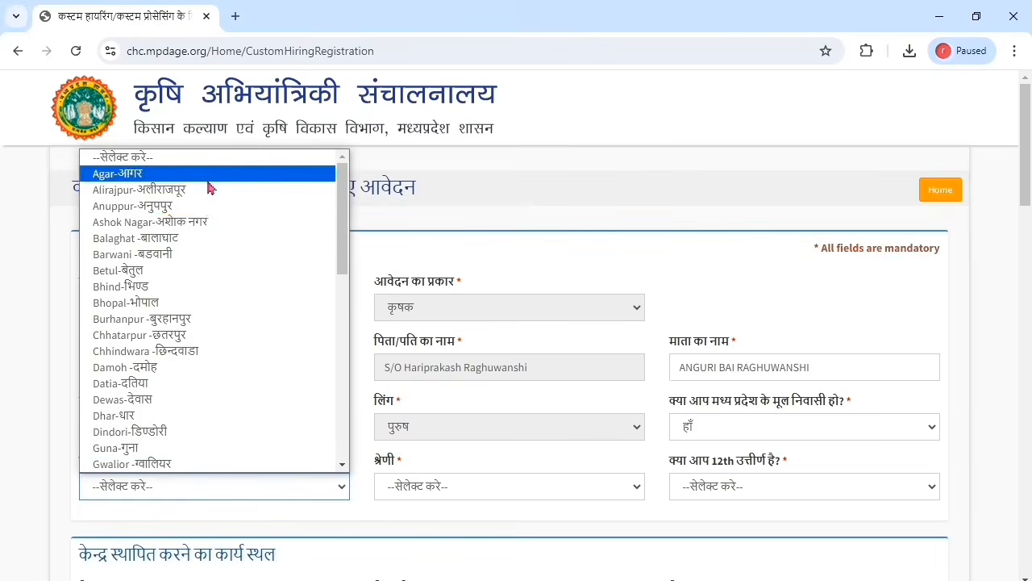
left_click(150, 222)
left_click(460, 489)
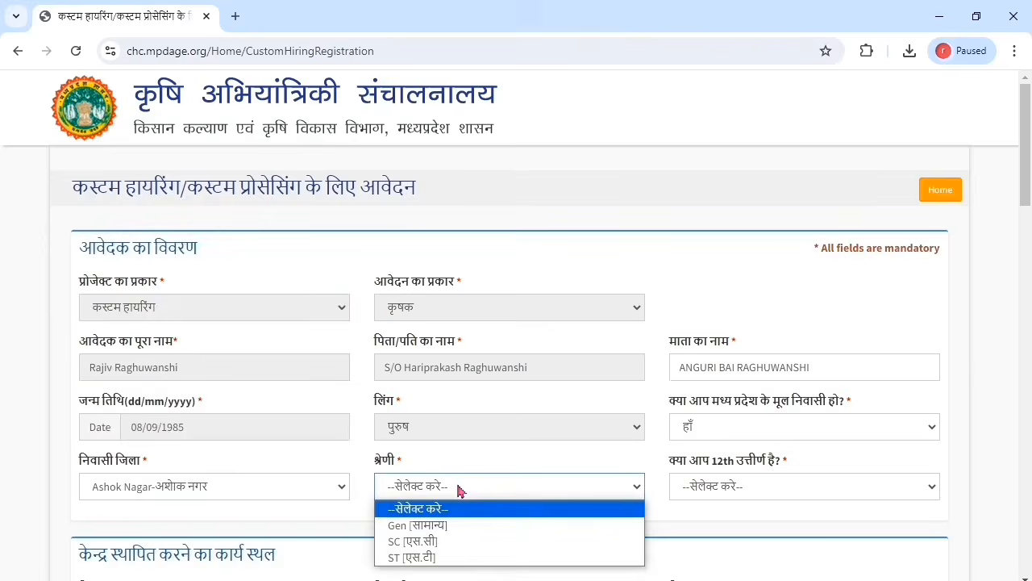
left_click(436, 529)
left_click(768, 490)
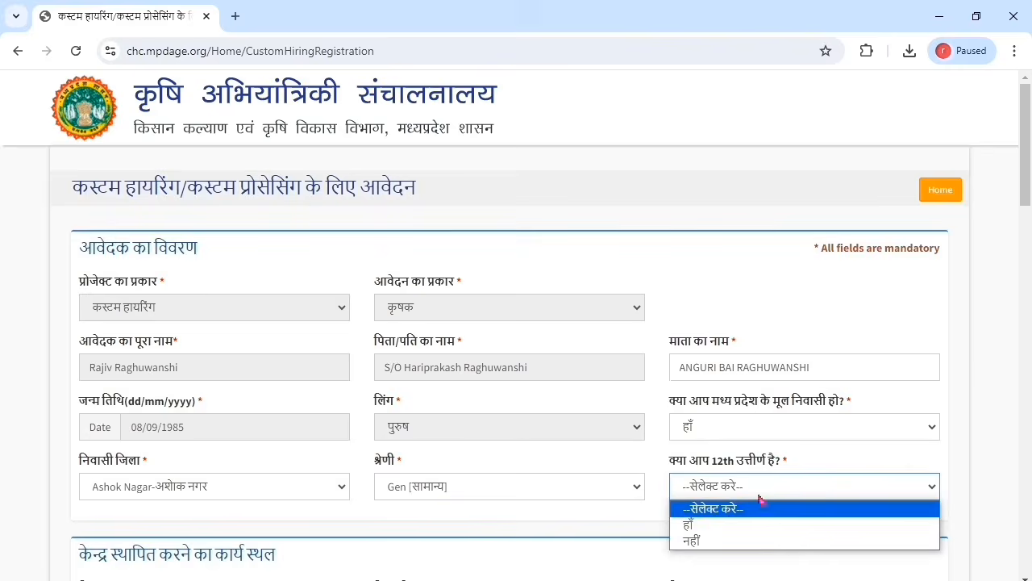
left_click(727, 525)
left_click_drag(1030, 159, 1031, 256)
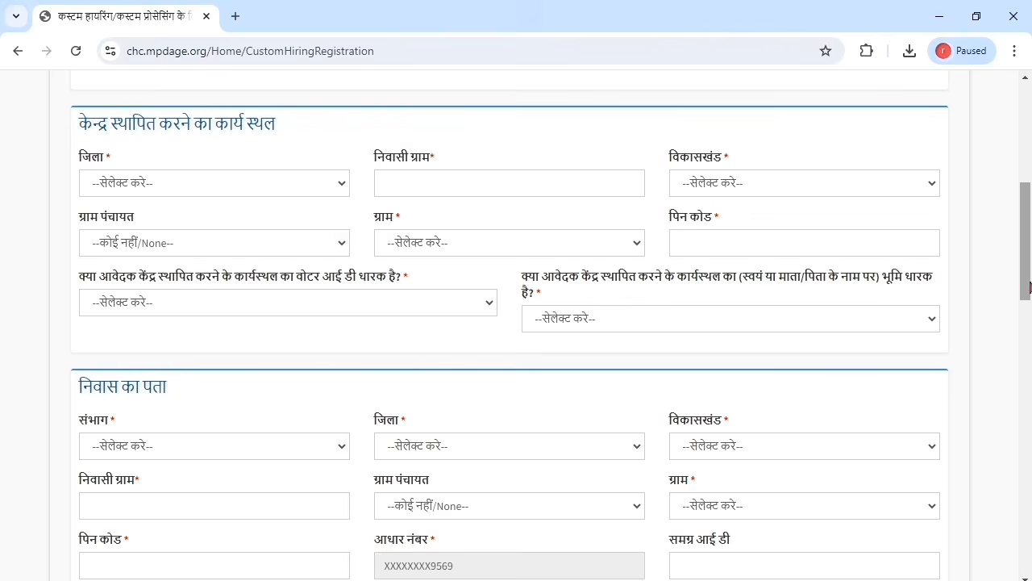
Step: Set the work-site district to Ashok Nagar and enter the village BAMORI TAL
left_click_drag(1031, 287, 1031, 268)
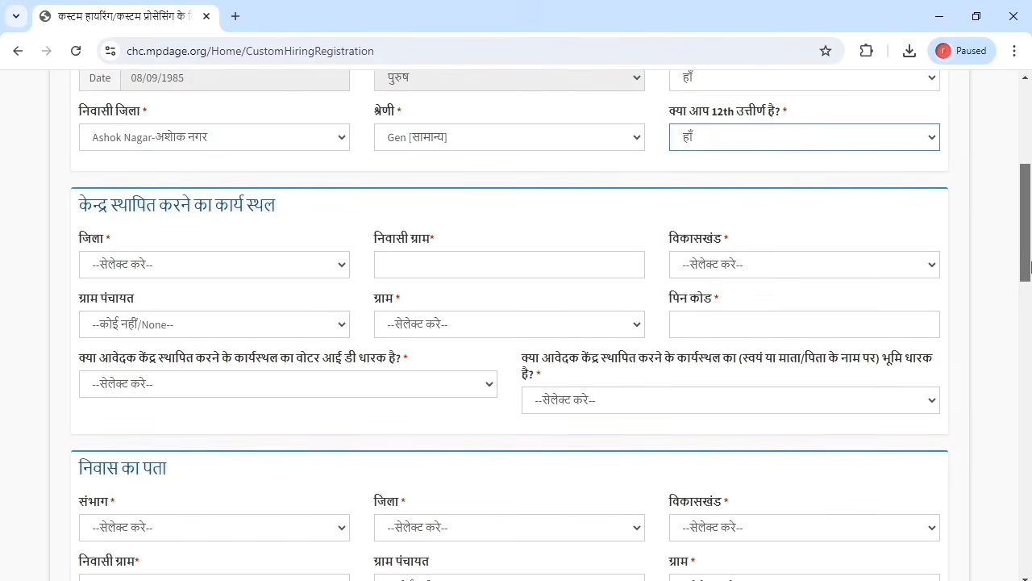
left_click_drag(1030, 267, 1031, 284)
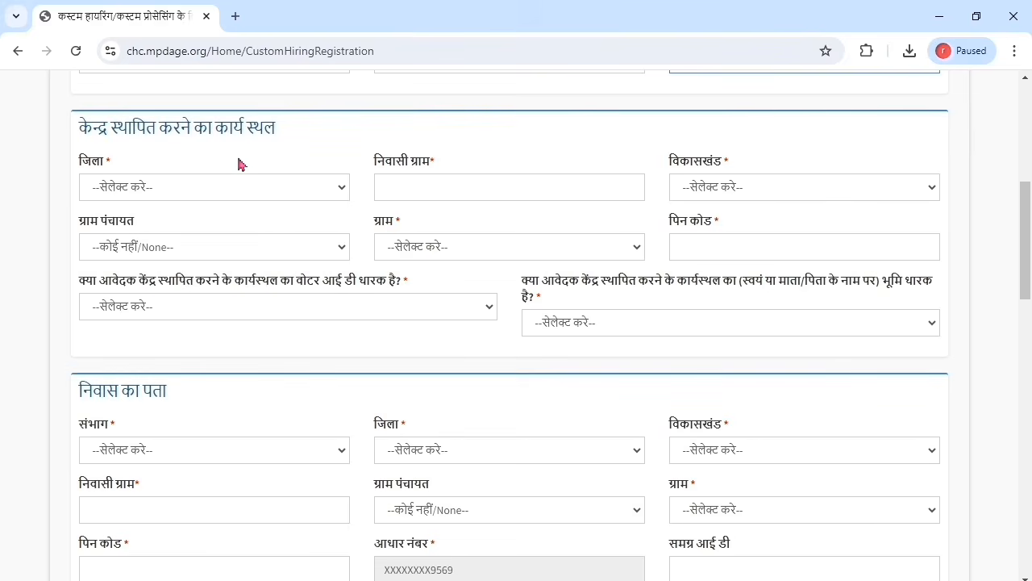
left_click(289, 195)
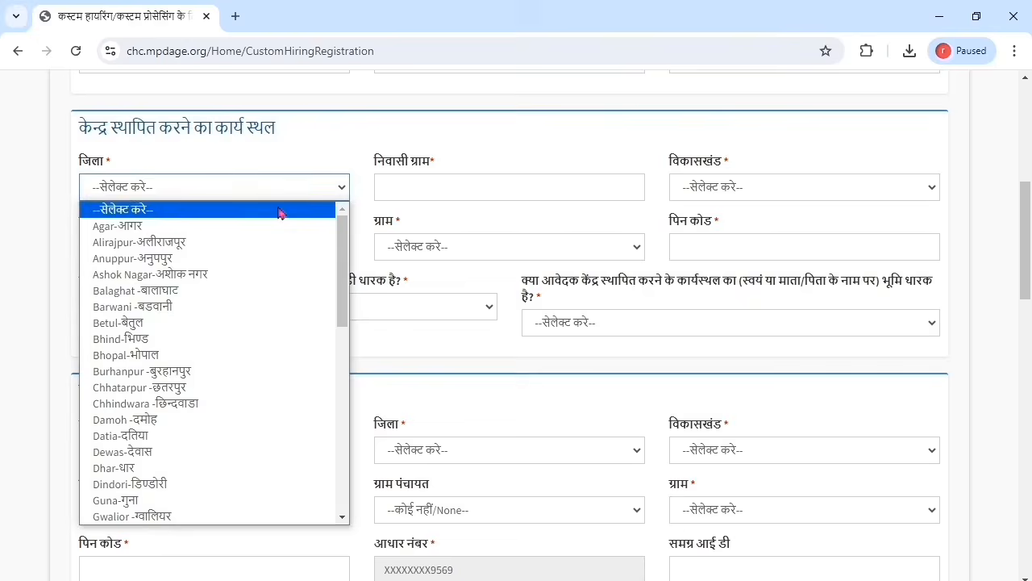
left_click(218, 274)
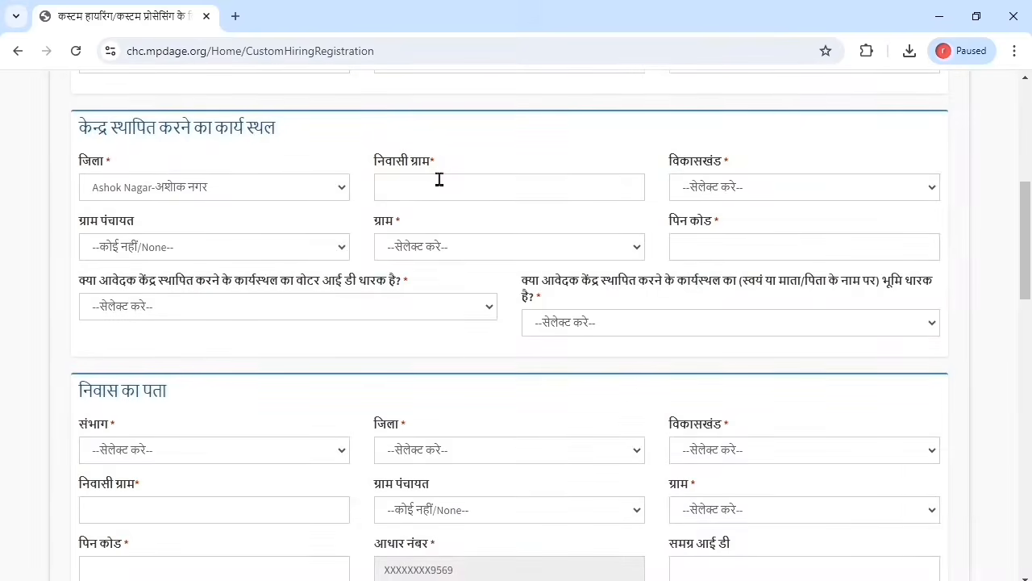
left_click(440, 179)
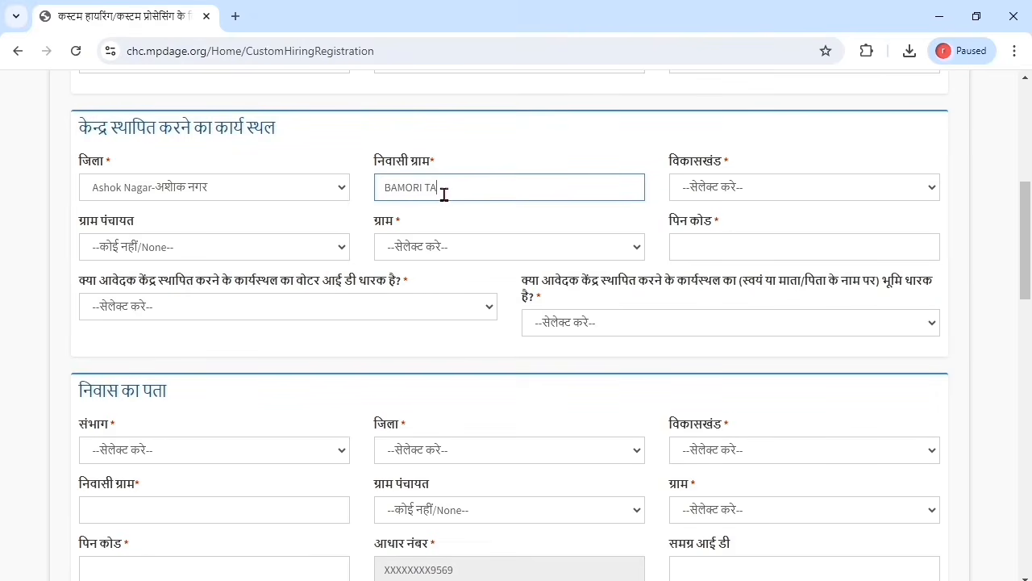
Step: Choose Ashoknagar as the work-site block and answer हाँ to holding a voter ID
left_click(710, 185)
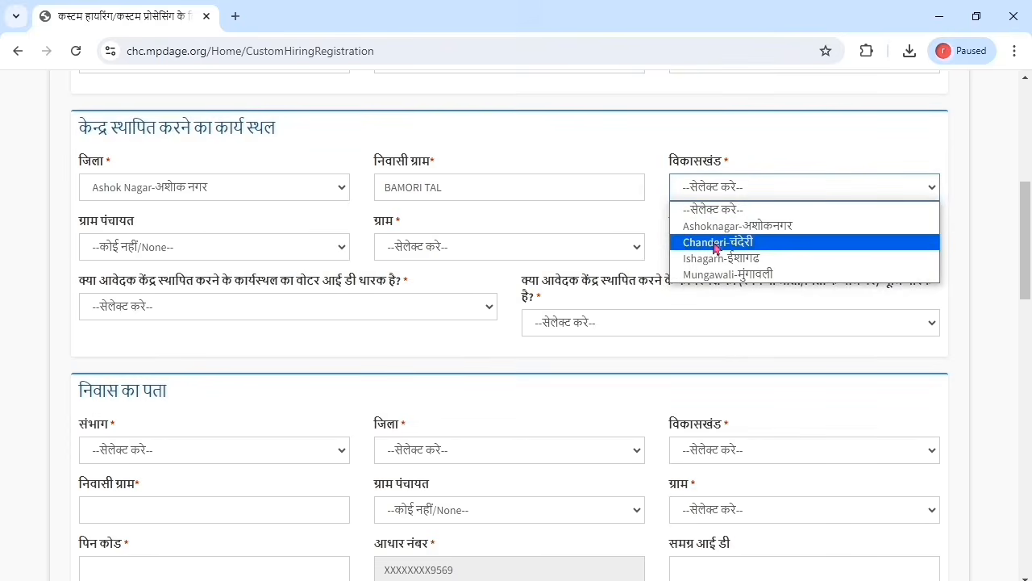
left_click(716, 229)
left_click(225, 307)
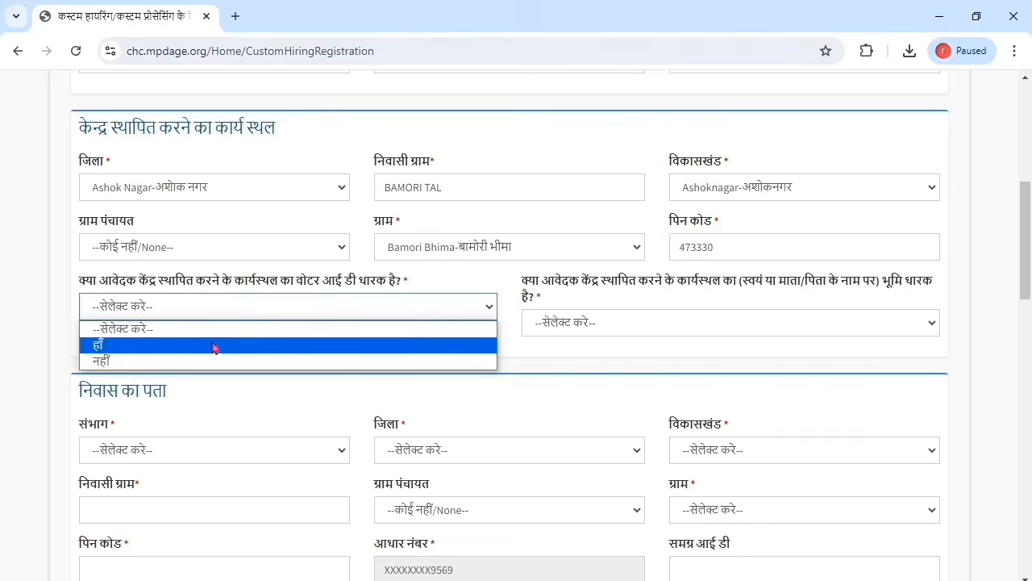
left_click(157, 346)
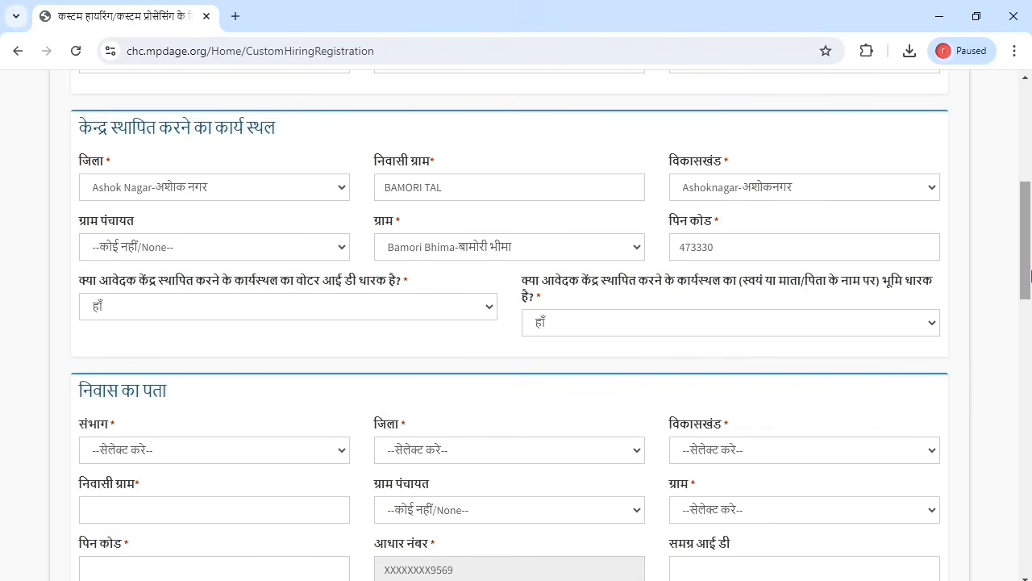
Step: Set the residence division to Gwalior, block to Ashoknagar, and village to BAMORI TAL
left_click_drag(1031, 276, 1027, 339)
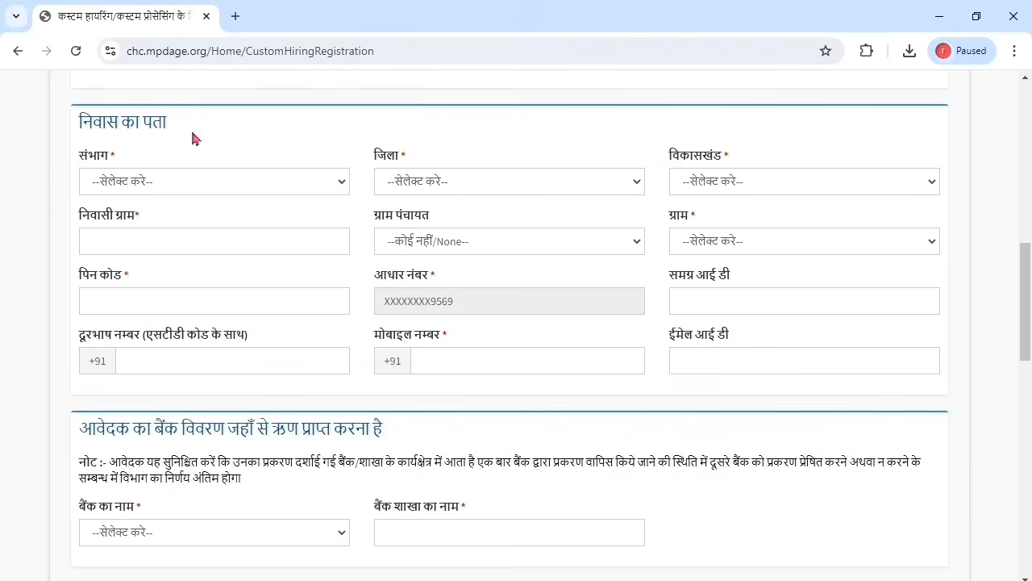
left_click(218, 185)
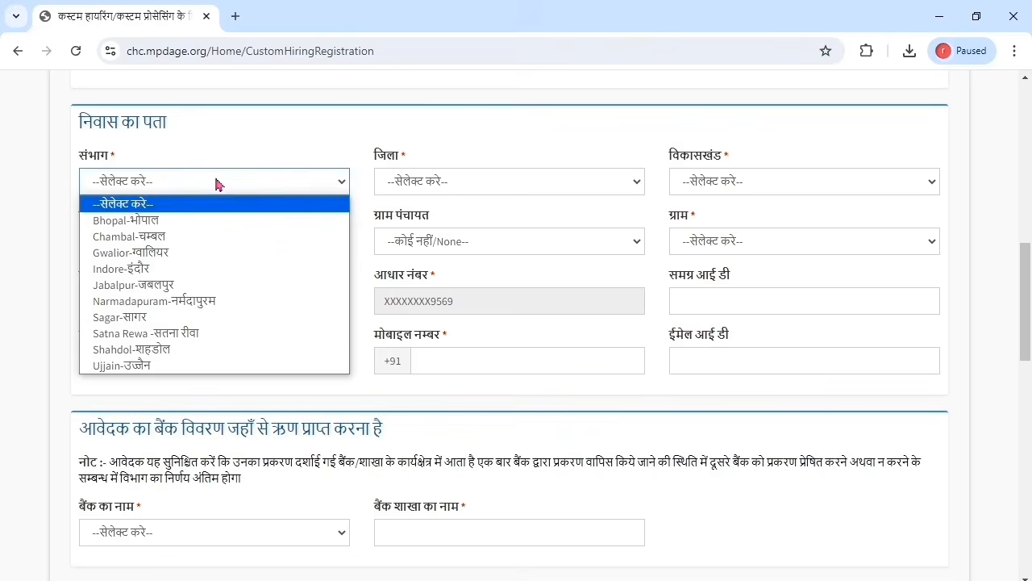
left_click(206, 255)
left_click(775, 181)
left_click(750, 220)
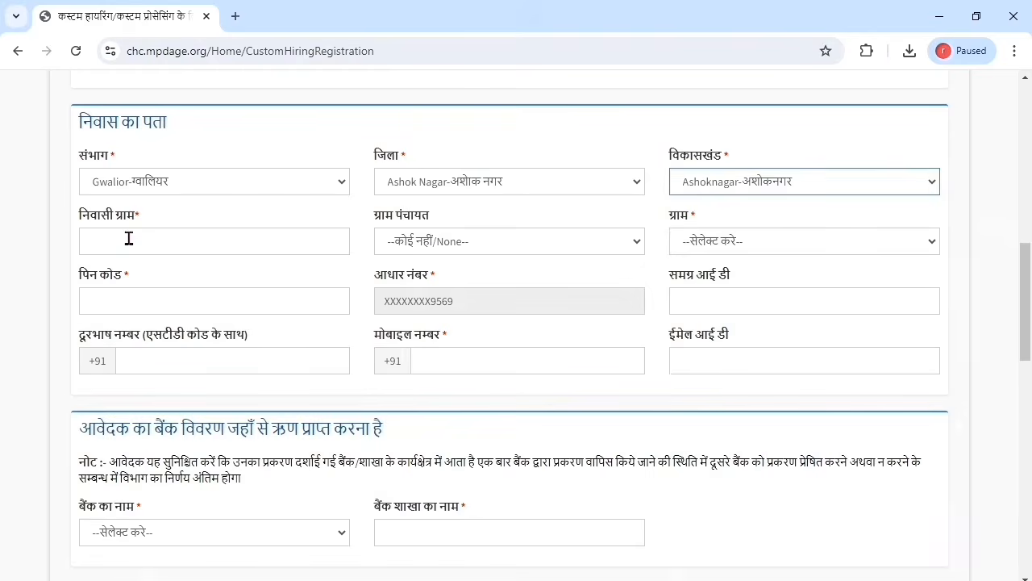
left_click(127, 238)
type("BAMORI TAL")
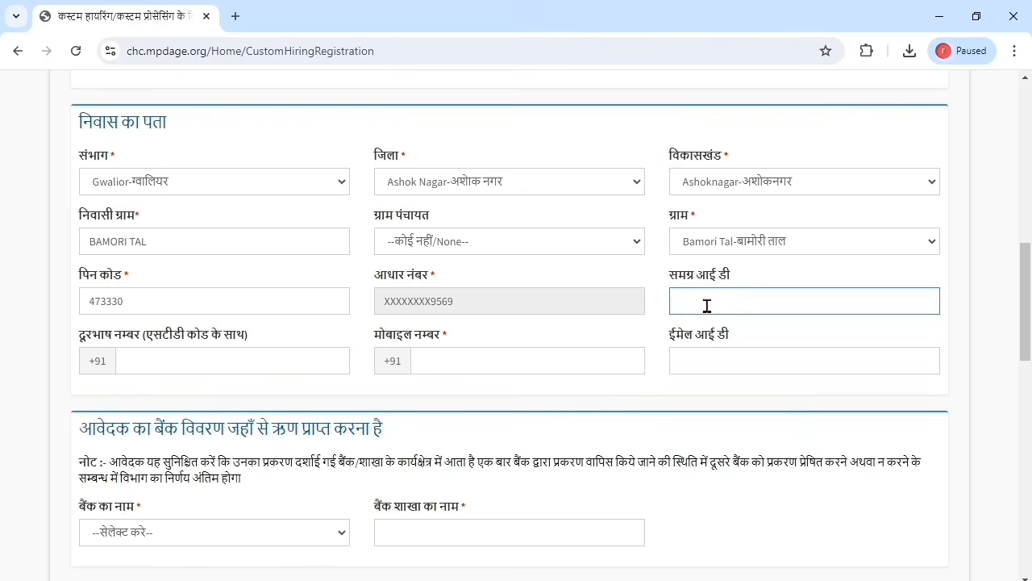
Step: Type the applicant's Samagra ID and mobile number
left_click(513, 363)
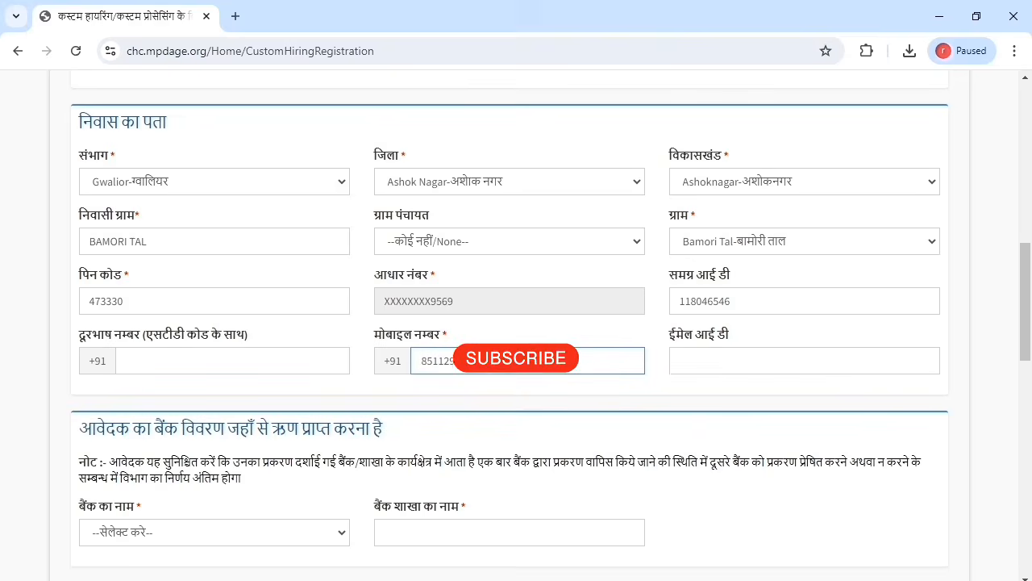
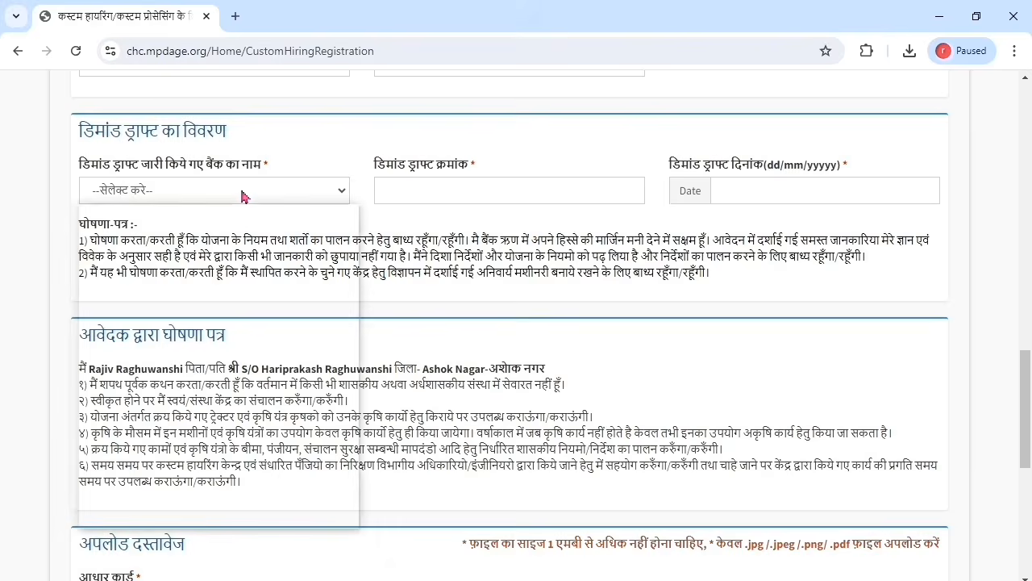
Step: Enter the demand draft details: issuing bank ICICI, the draft number, and date 05/08/2024
key("i")
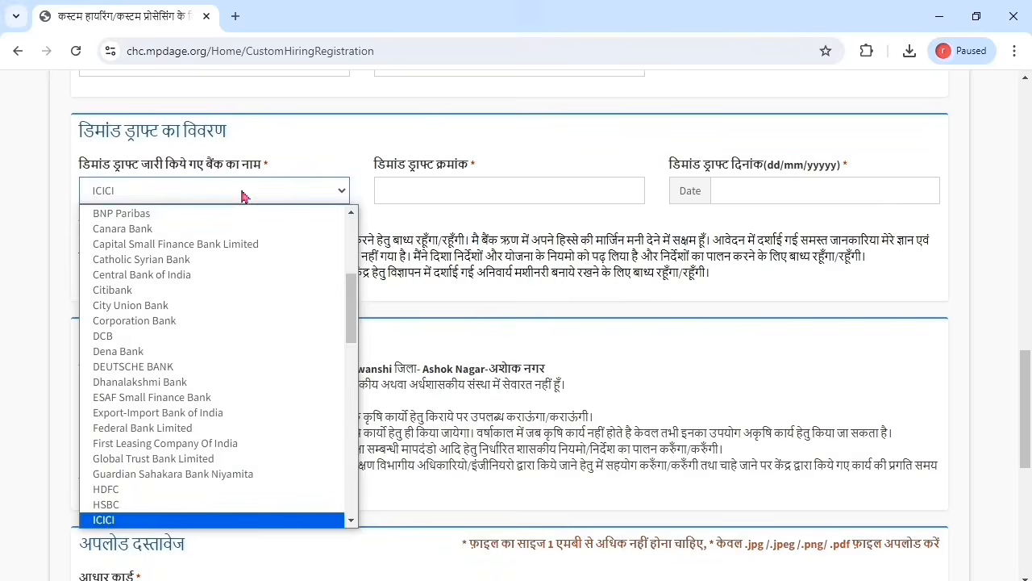
left_click(211, 523)
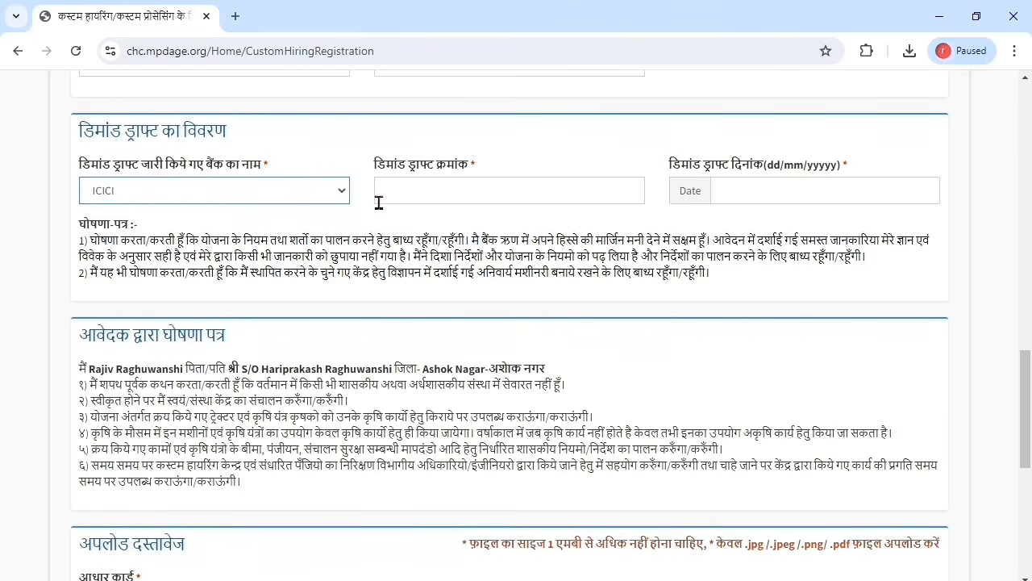
left_click(401, 184)
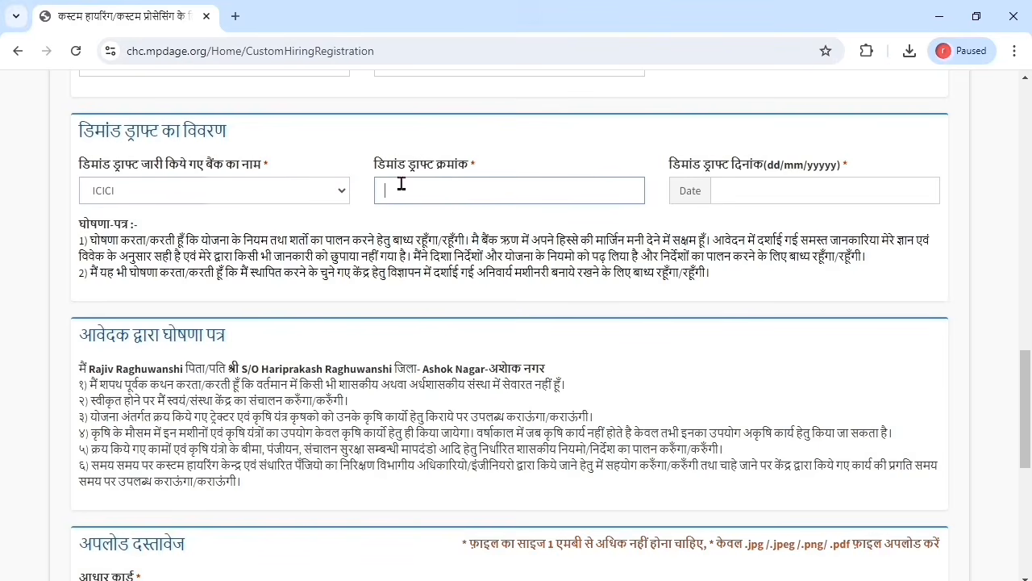
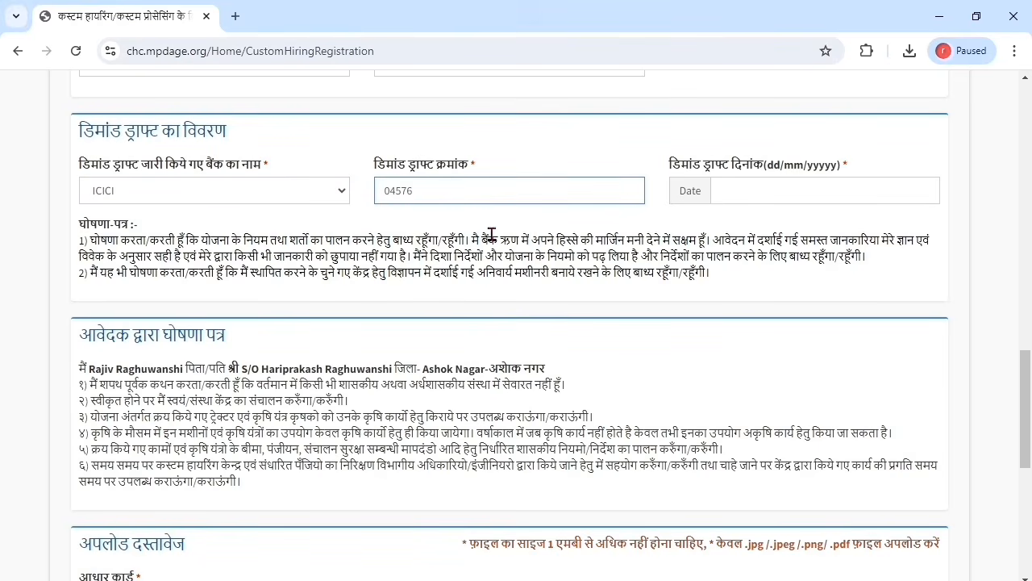
left_click(726, 191)
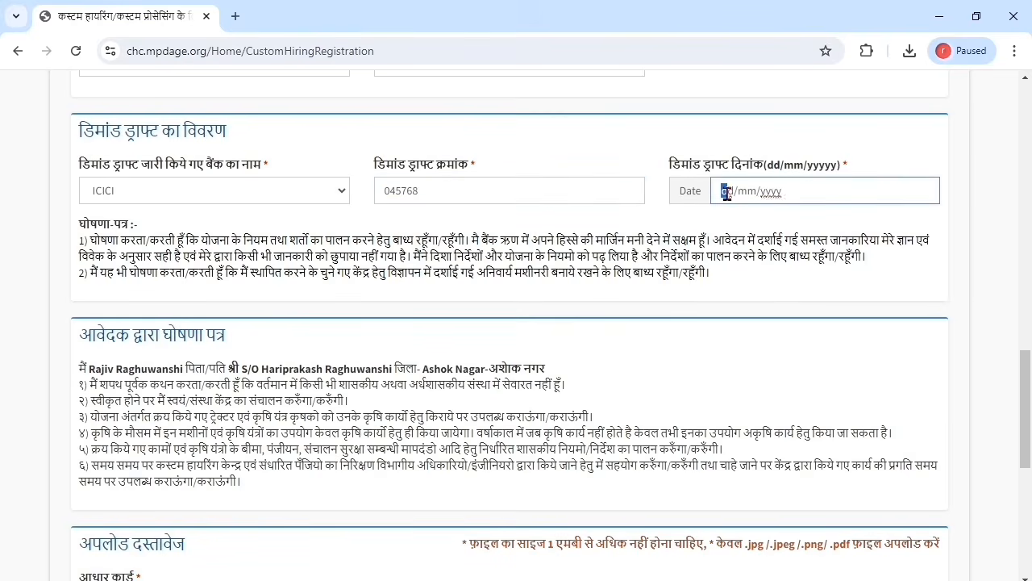
type("05/08/2024")
left_click(629, 219)
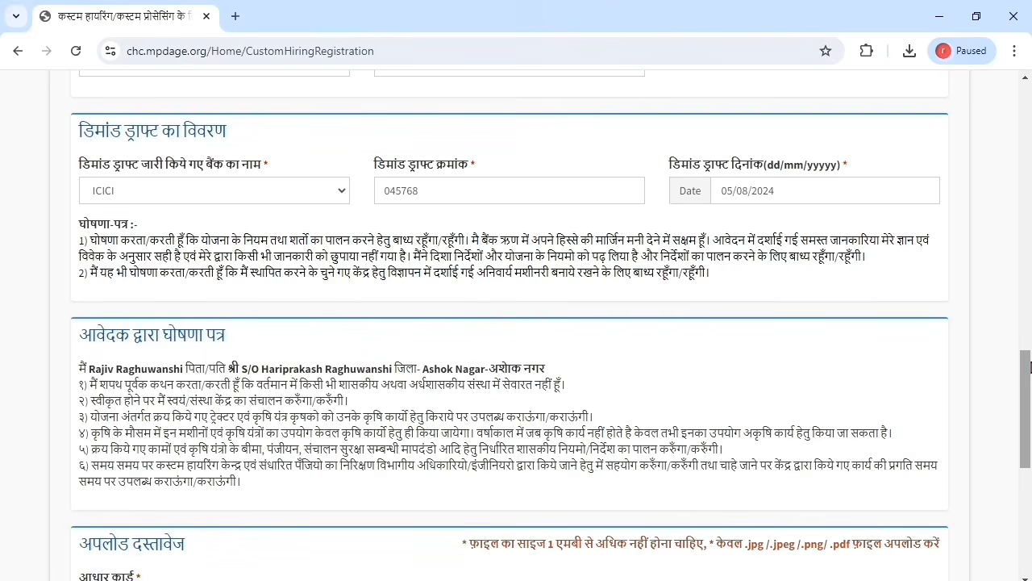
Step: Scroll down the form to the Upload Documents section with its six empty file fields
left_click_drag(1030, 367, 1030, 423)
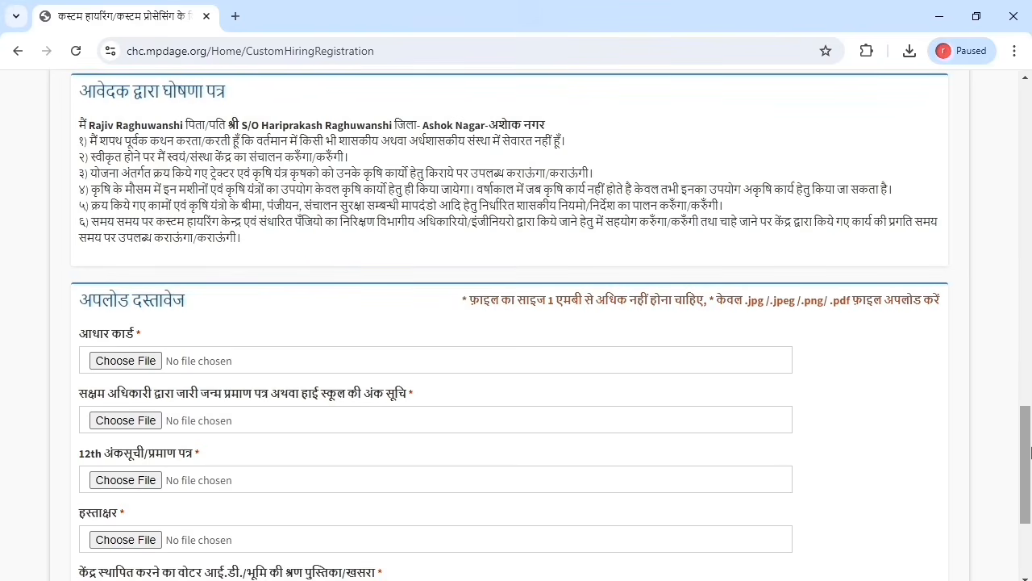
left_click_drag(1031, 453, 1031, 502)
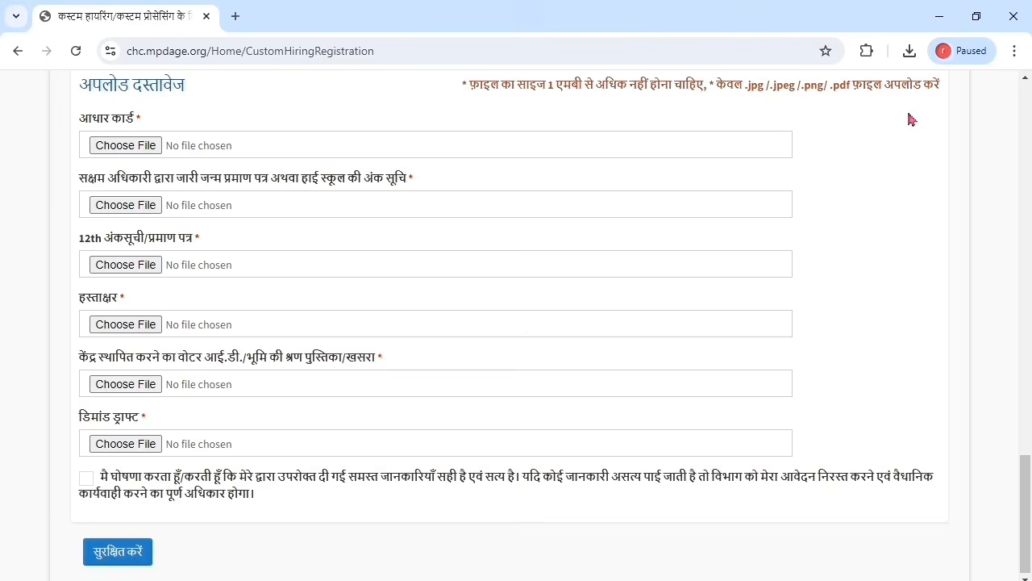
Step: Attach the Aadhaar card scan, 3 marksheet 10th (2).jpg and 4 MARKSHEET 12th.jpg from Desktop > CHC
left_click(136, 148)
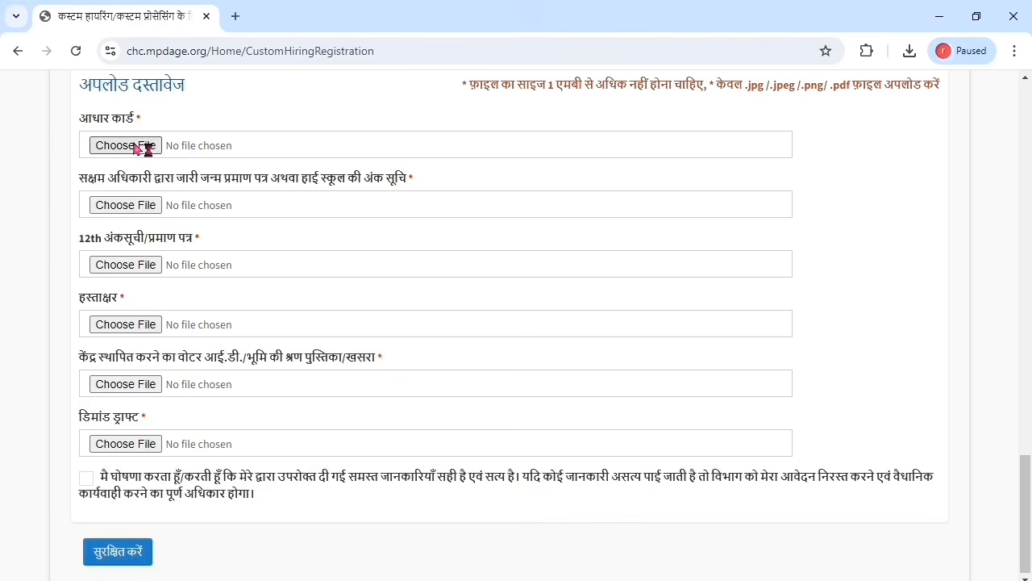
left_click(135, 149)
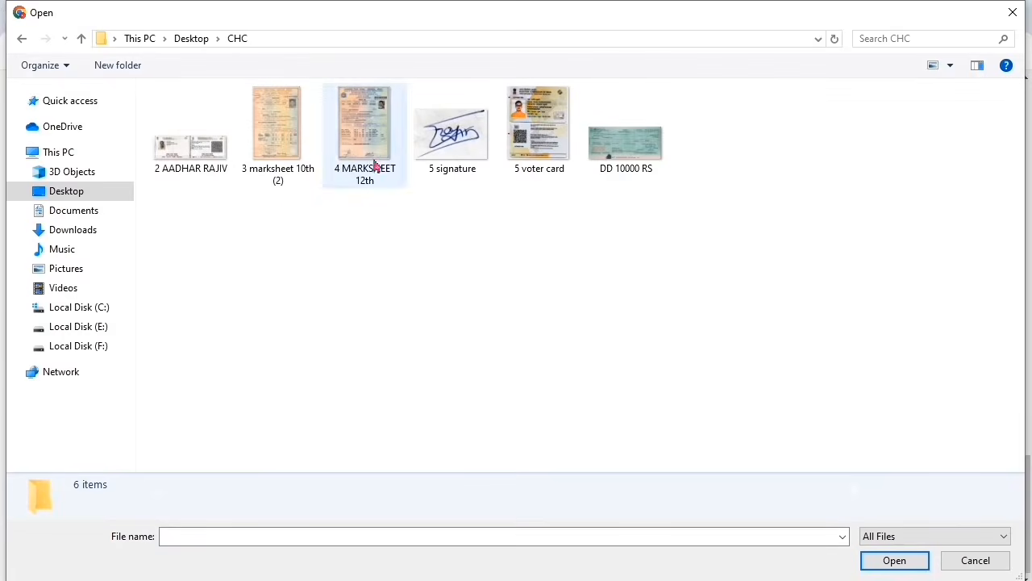
double_click(190, 153)
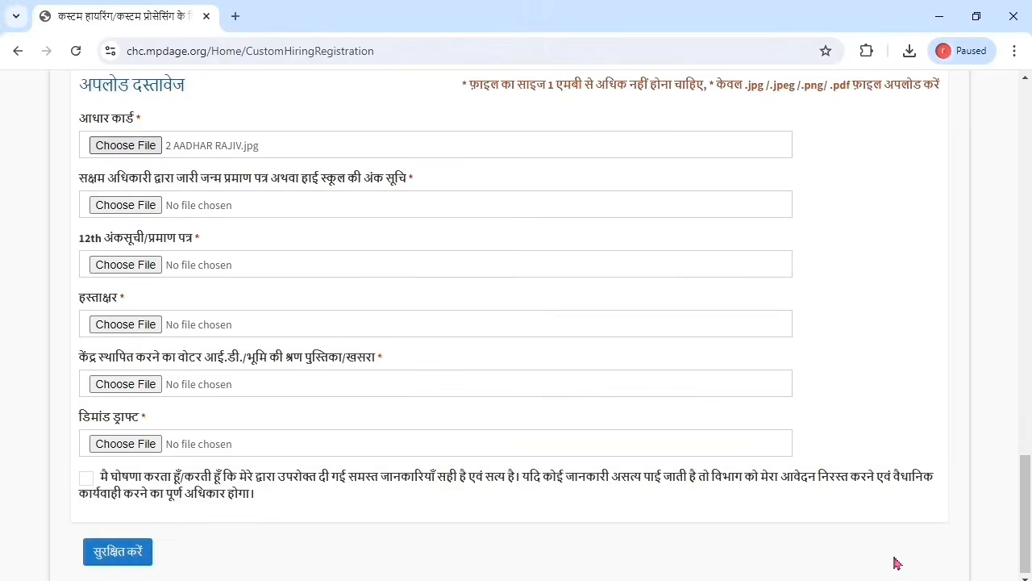
left_click(126, 207)
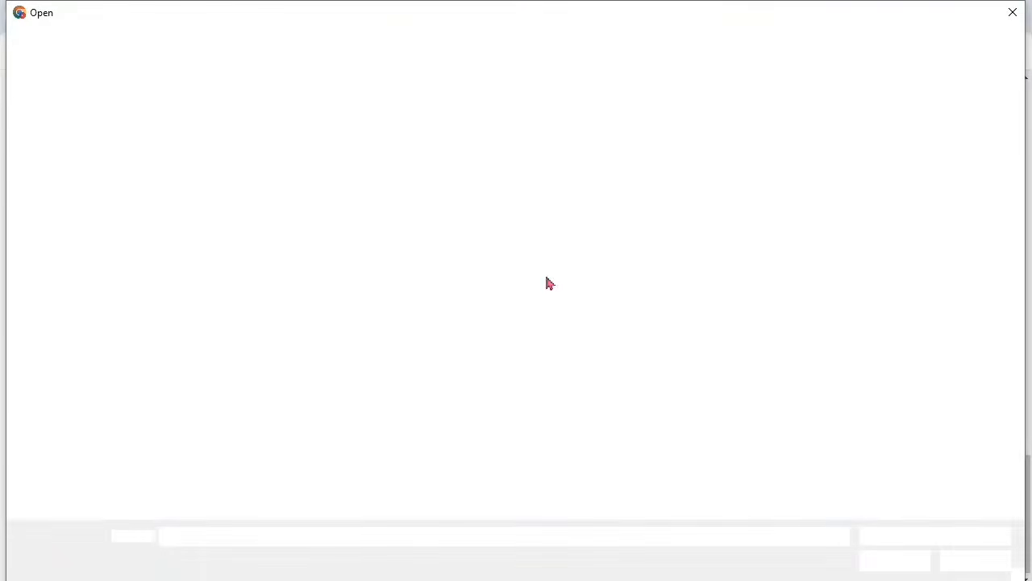
left_click(300, 181)
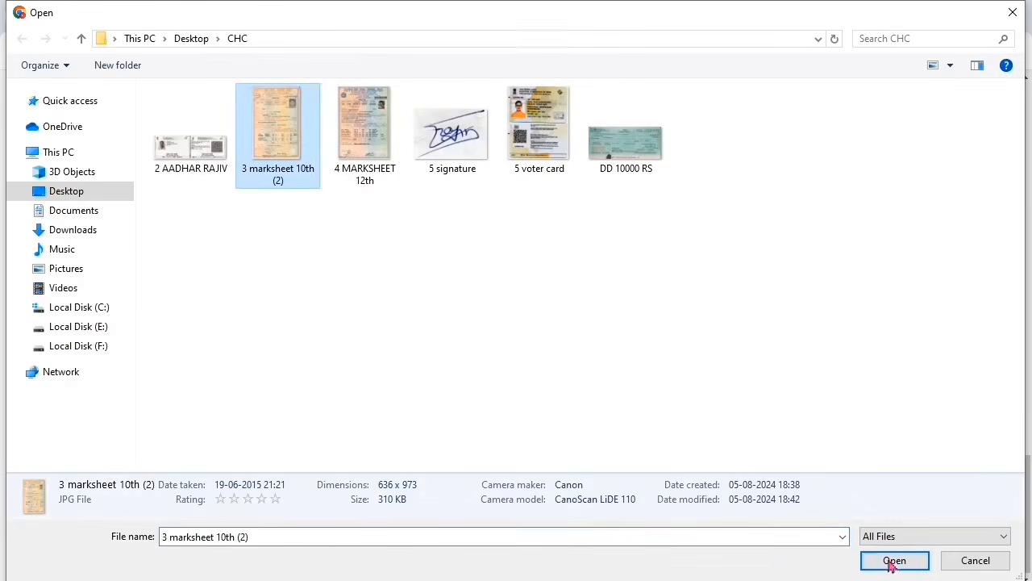
left_click(894, 559)
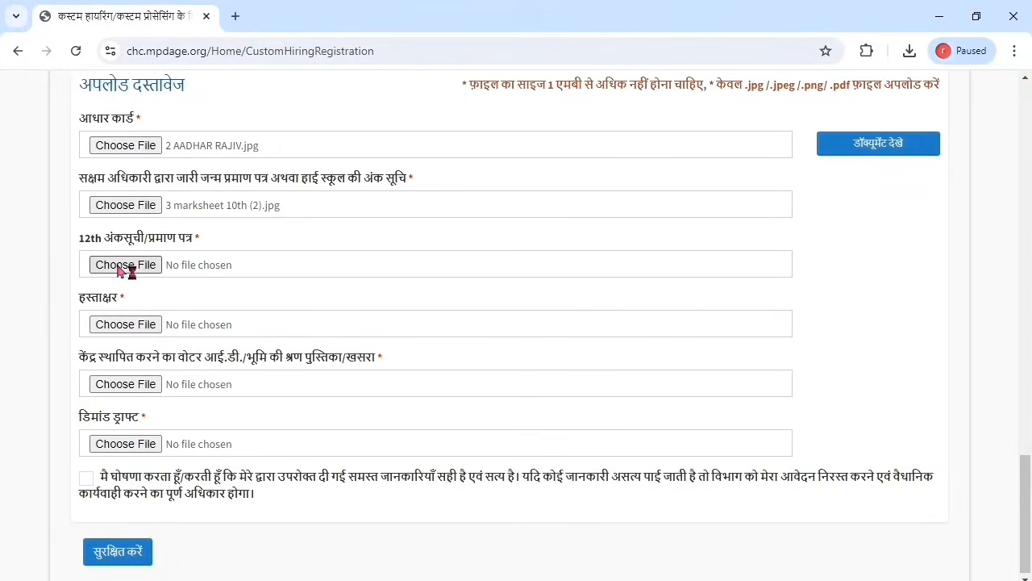
left_click(118, 271)
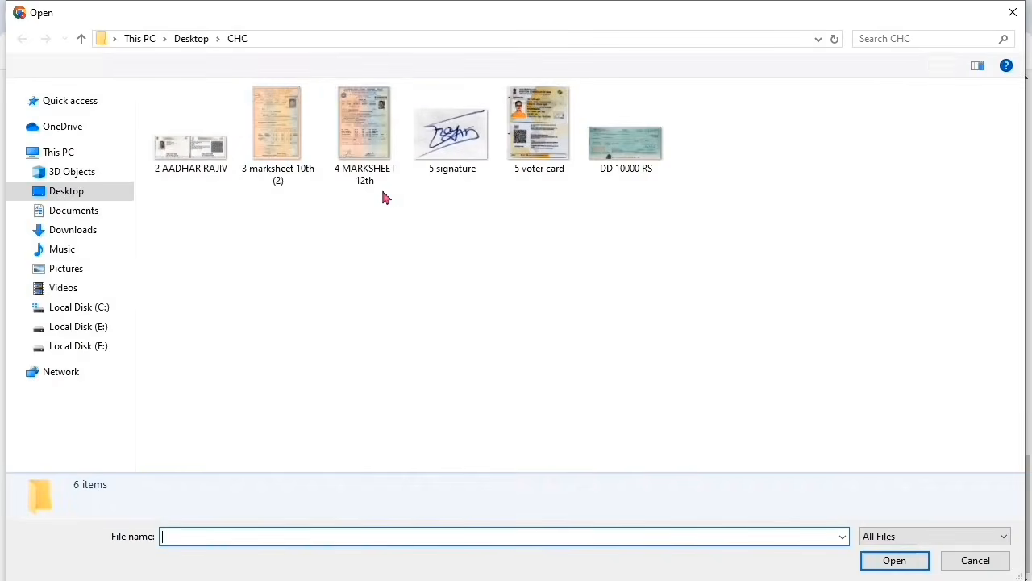
left_click(906, 557)
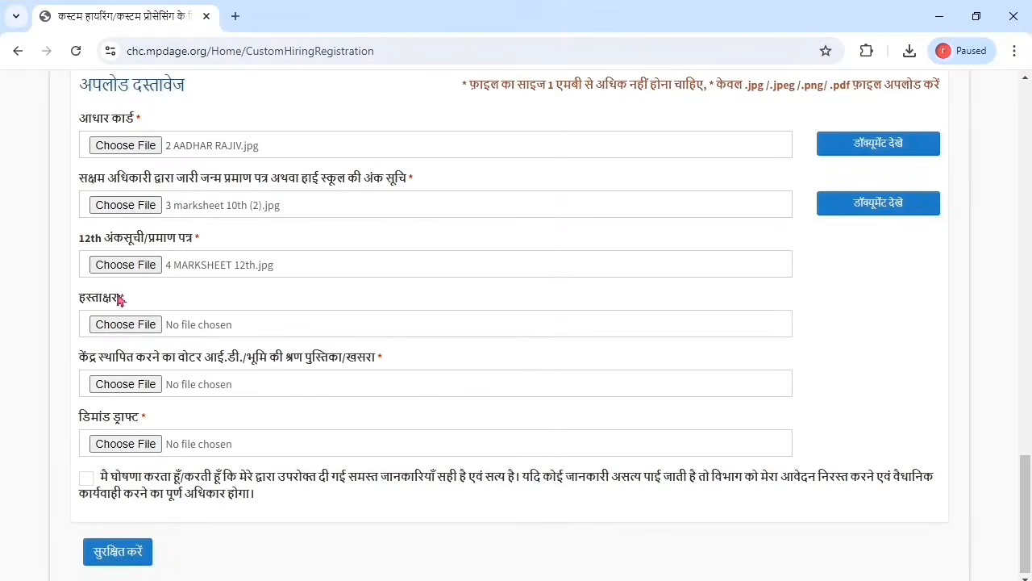
left_click(123, 329)
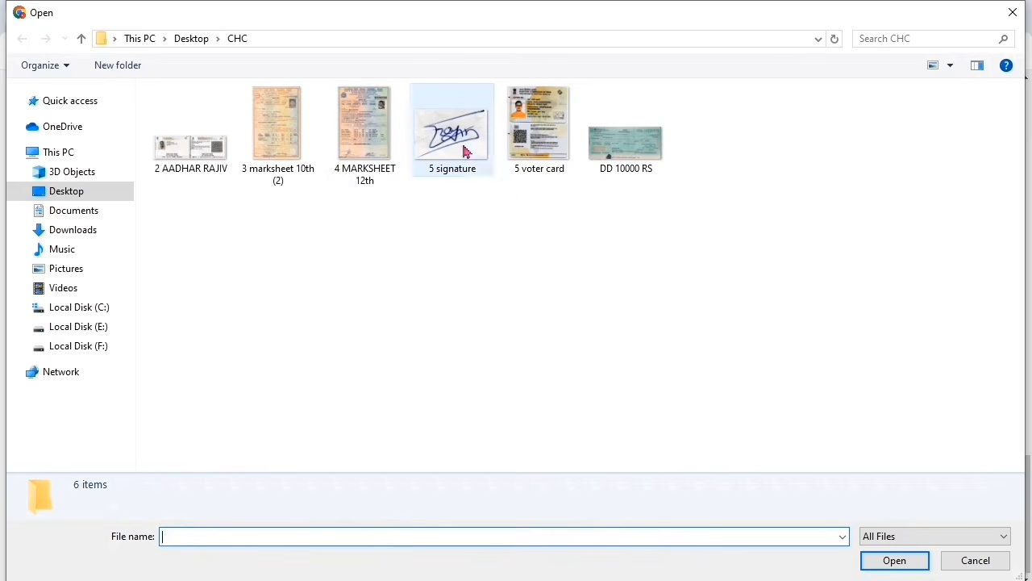
Step: Attach 5 signature.jpg, 5 voter card.jpg and DD 10000 RS.jpg to the signature, voter ID and demand draft fields
left_click(464, 152)
left_click(895, 559)
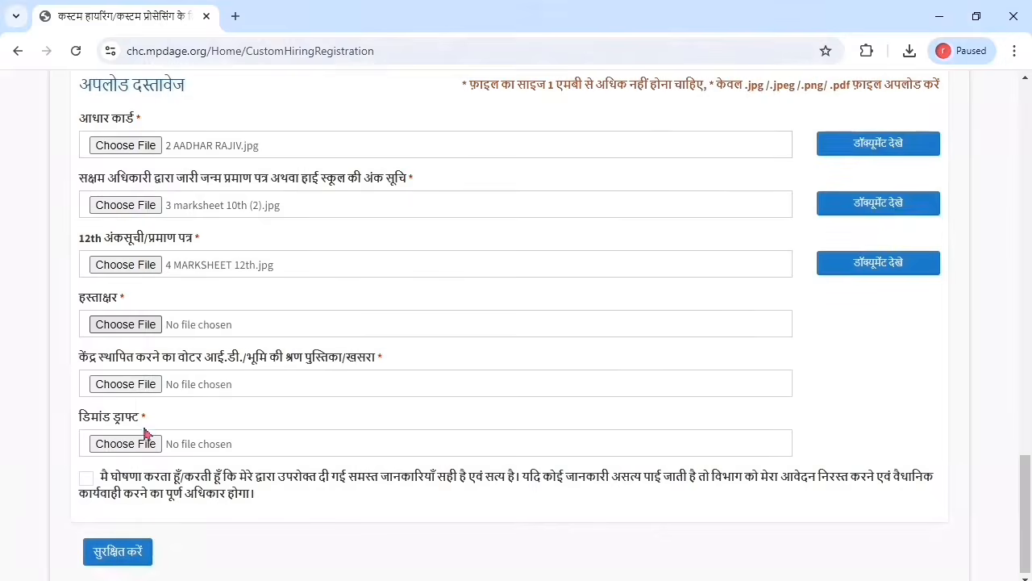
left_click(131, 385)
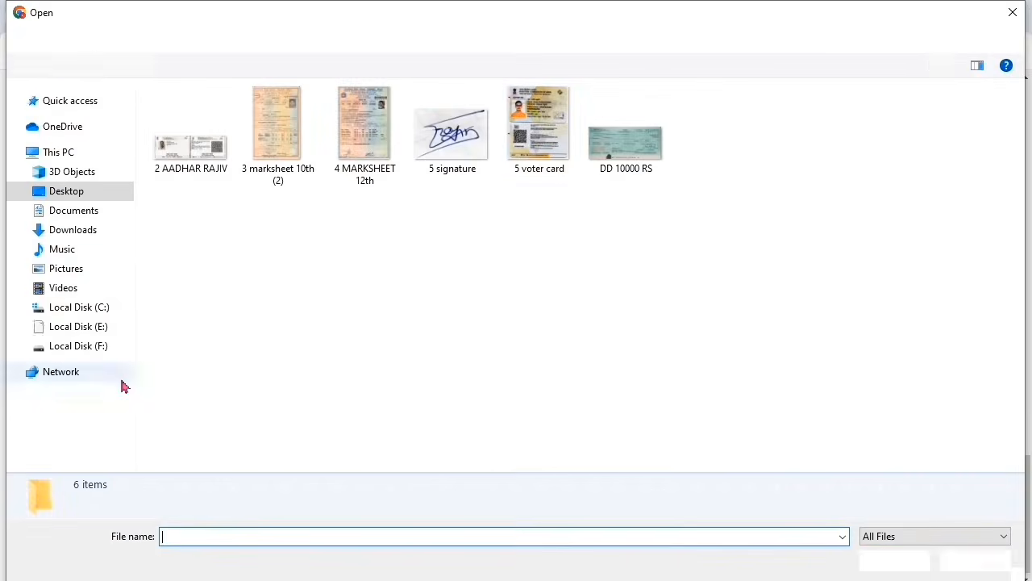
left_click(539, 129)
left_click(895, 561)
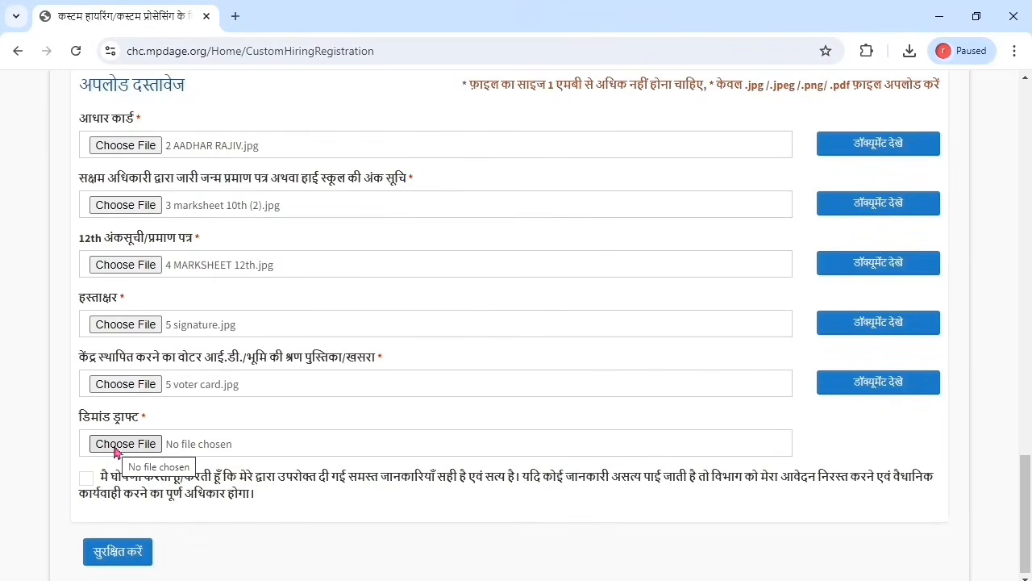
left_click(115, 448)
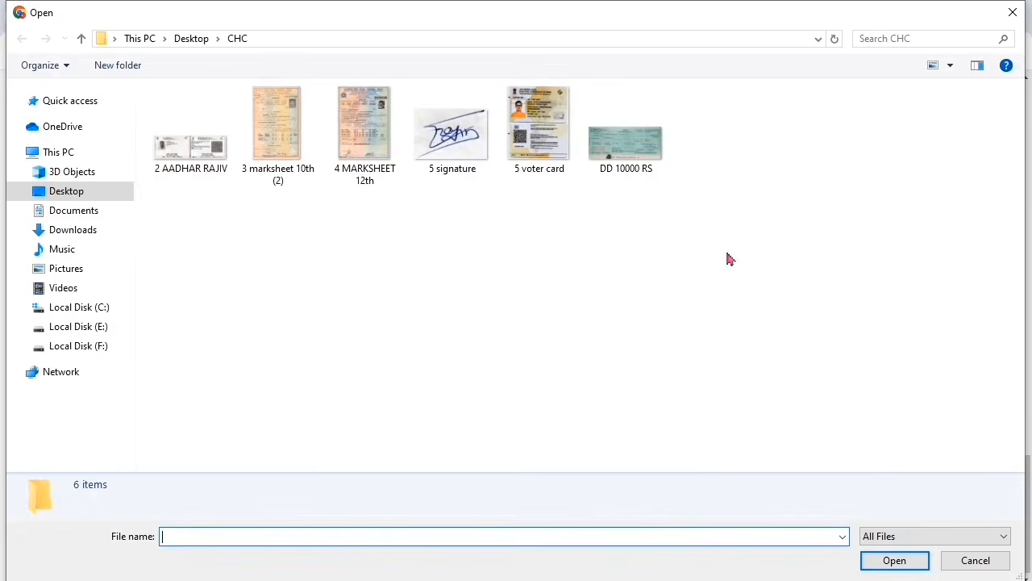
left_click(645, 162)
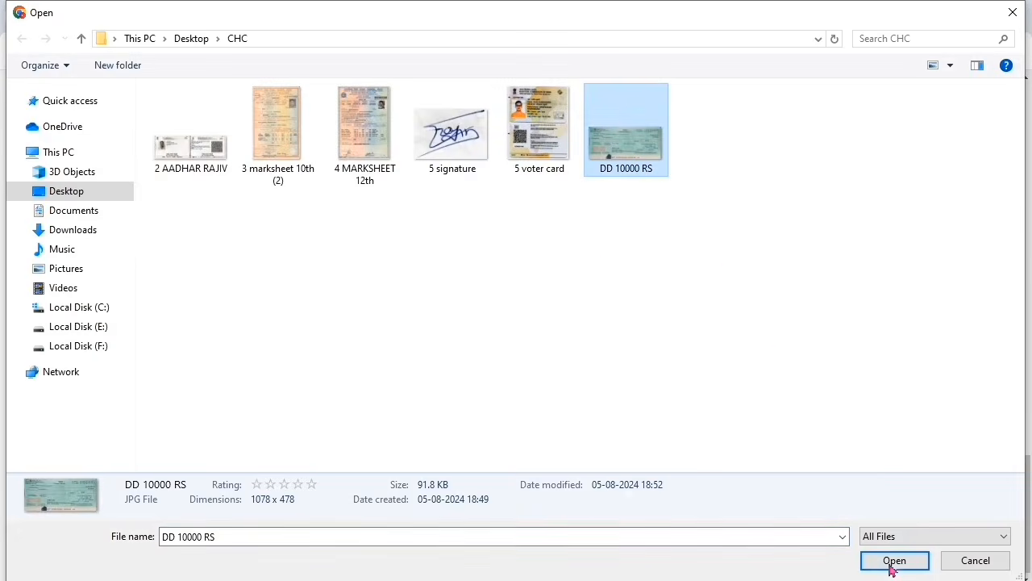
left_click(894, 564)
left_click_drag(1029, 513, 1030, 529)
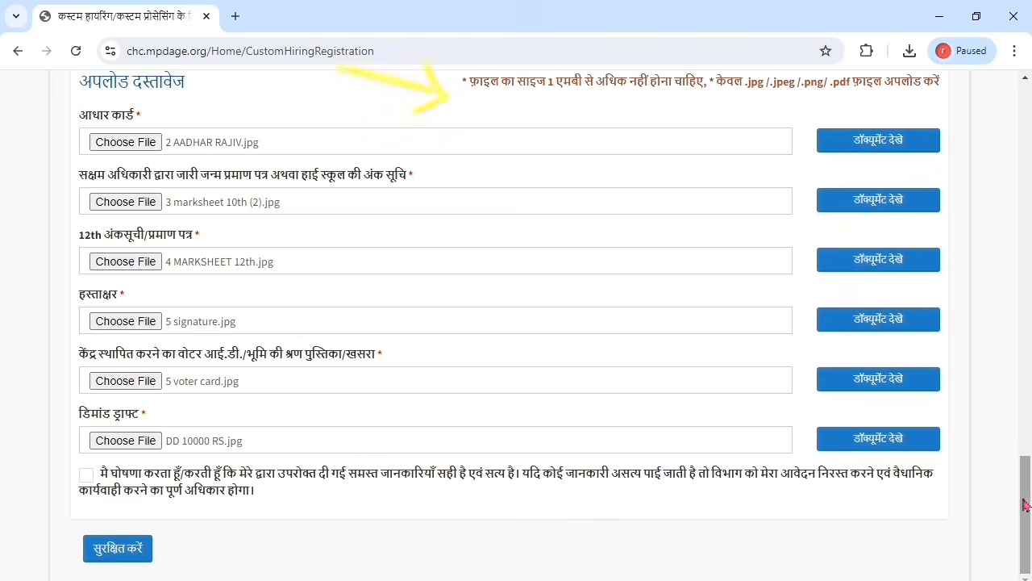
scroll(1026, 504, "up", 1)
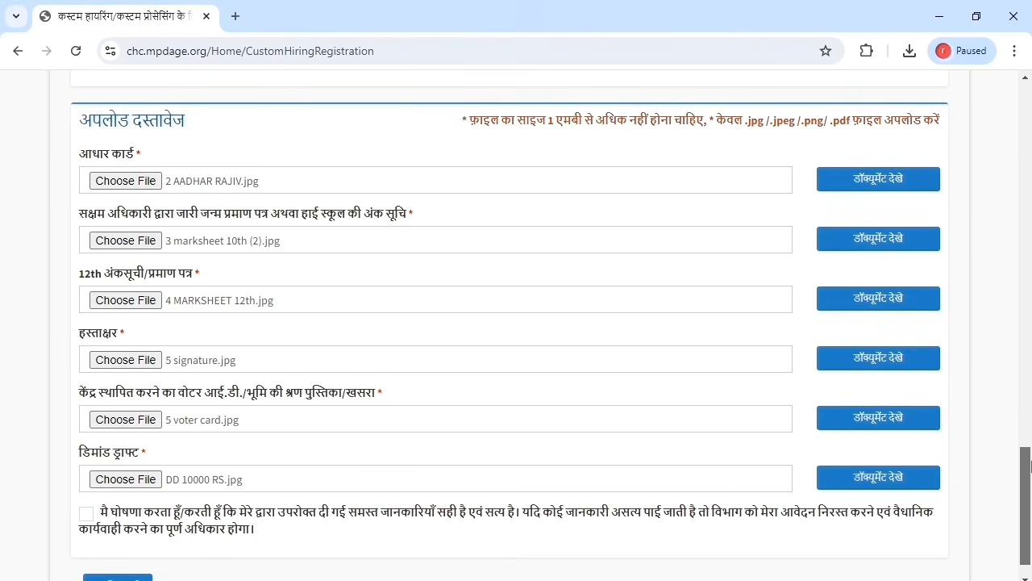
Step: Accept the declaration, then save the application with सुरक्षित करें and confirm with हाँ
scroll(202, 506, "down", 1)
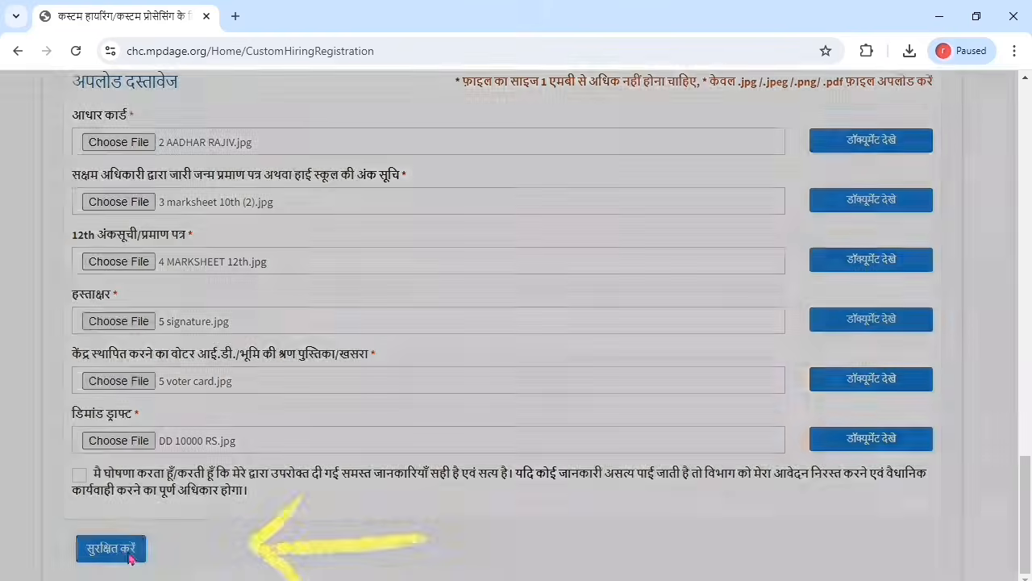
left_click(86, 476)
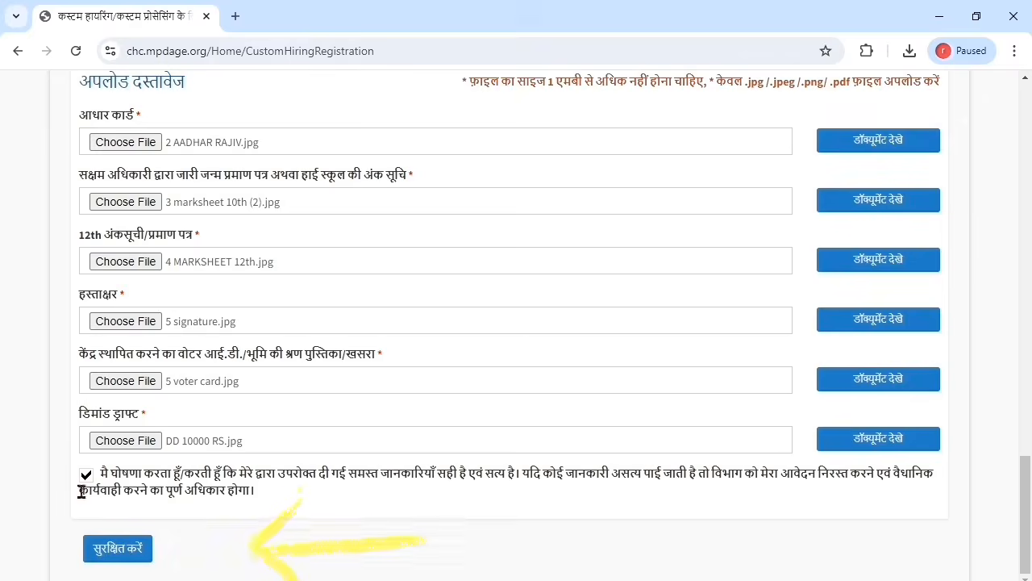
left_click(113, 552)
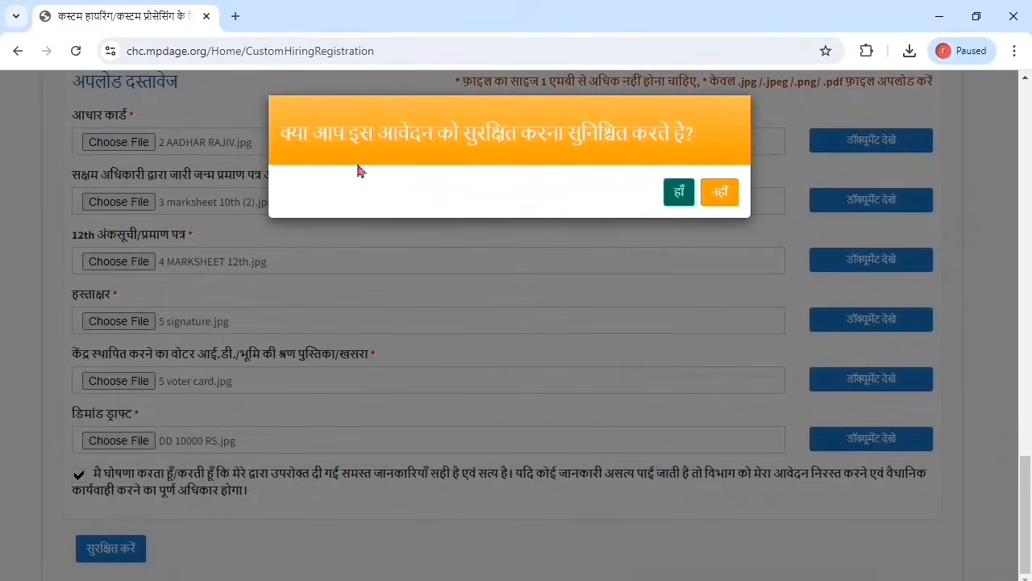
left_click(678, 194)
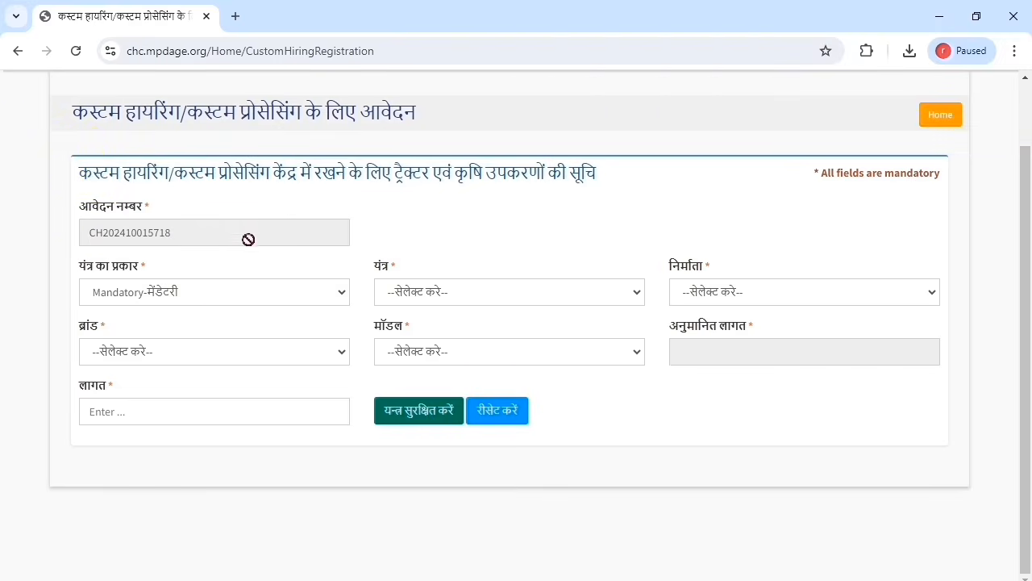
Step: Choose a Mandatory ट्रेक्टर from manufacturer Mahindra and Mahindra Limited
left_click(210, 298)
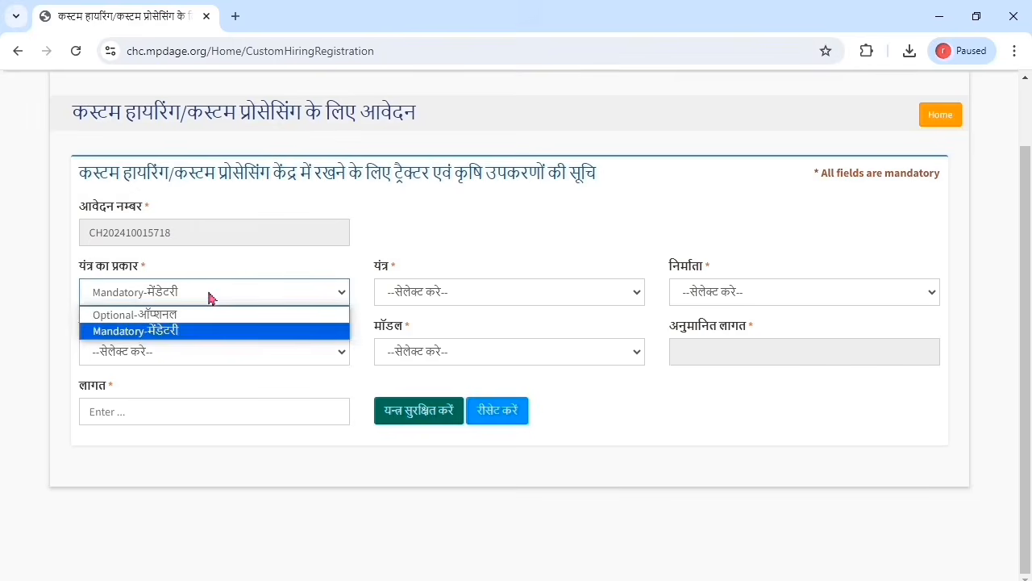
left_click(209, 296)
left_click(208, 295)
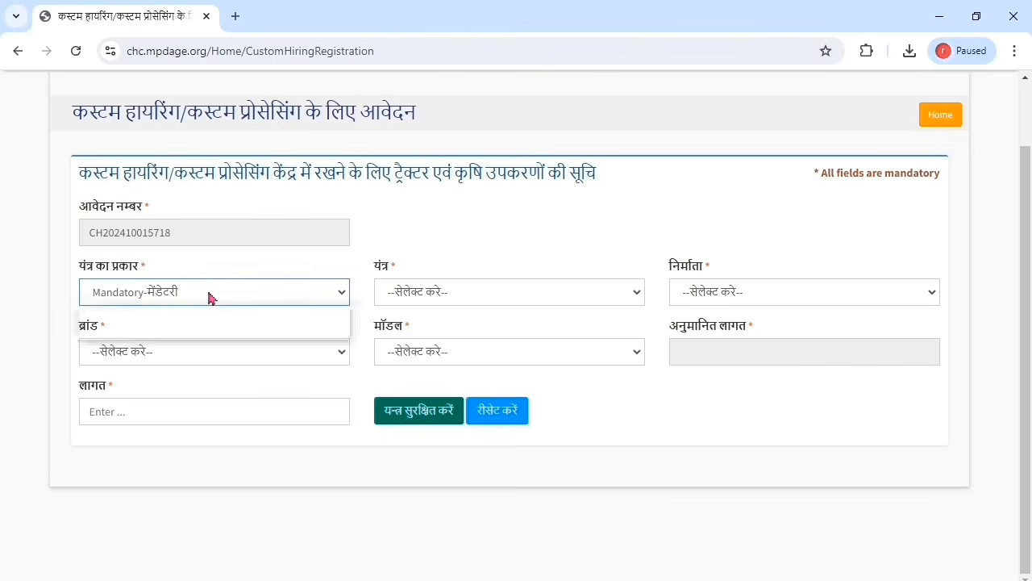
left_click(421, 295)
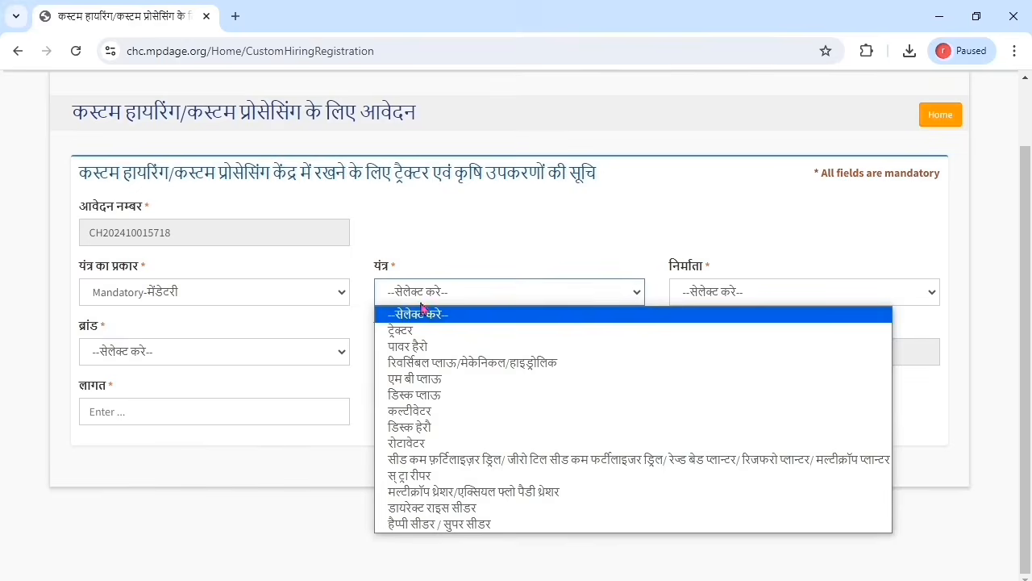
left_click(416, 331)
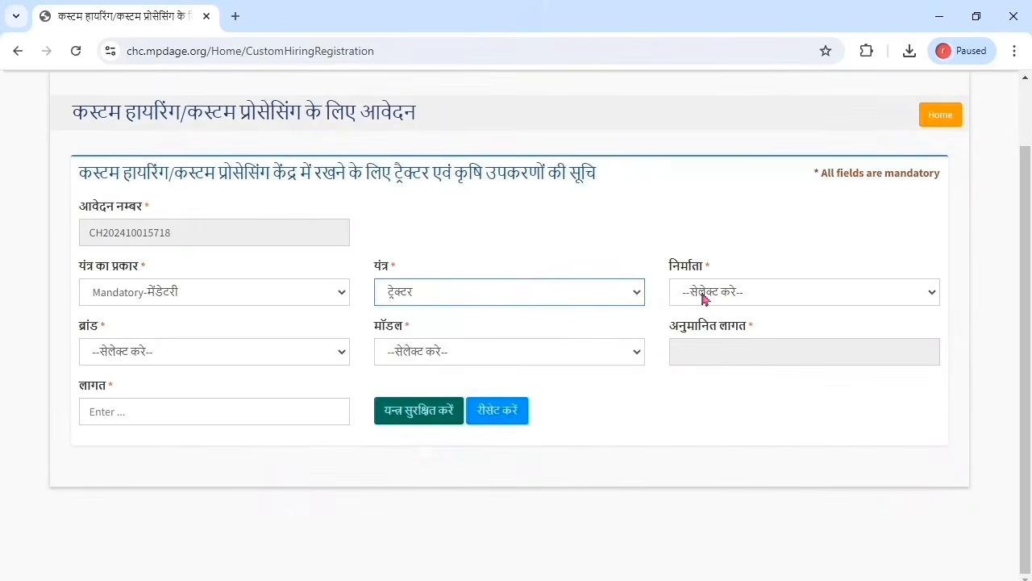
left_click(704, 295)
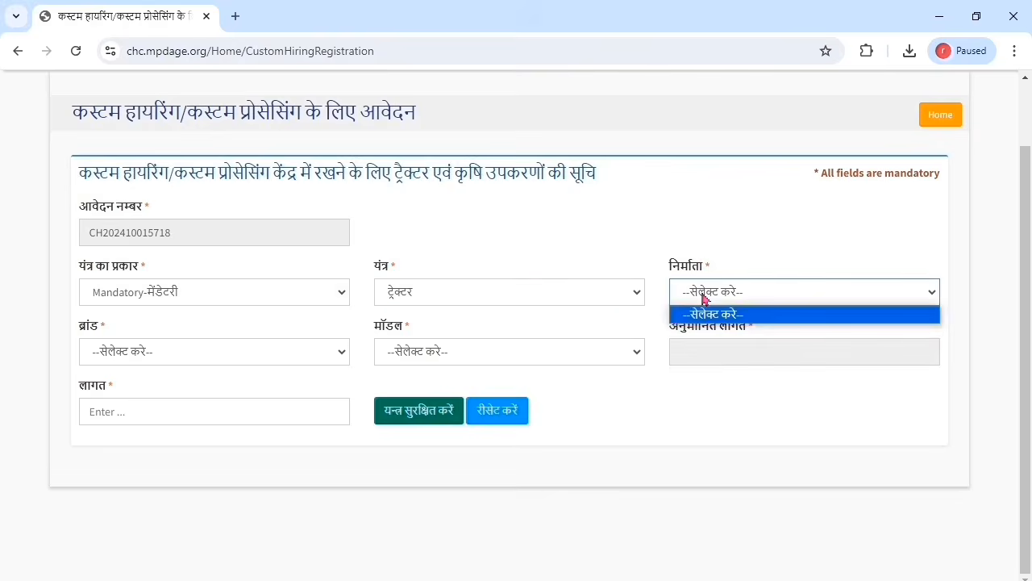
left_click(868, 295)
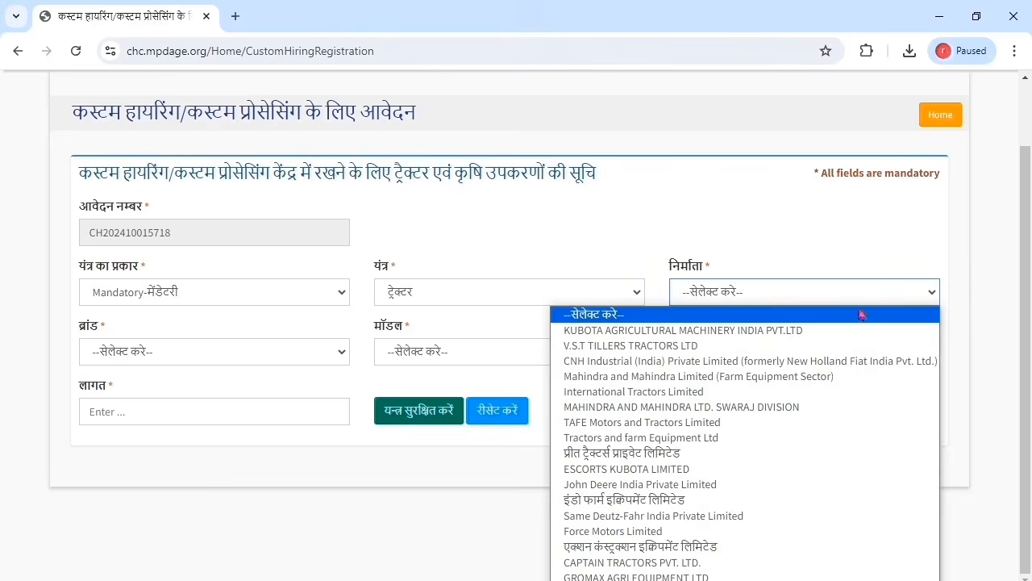
left_click(727, 376)
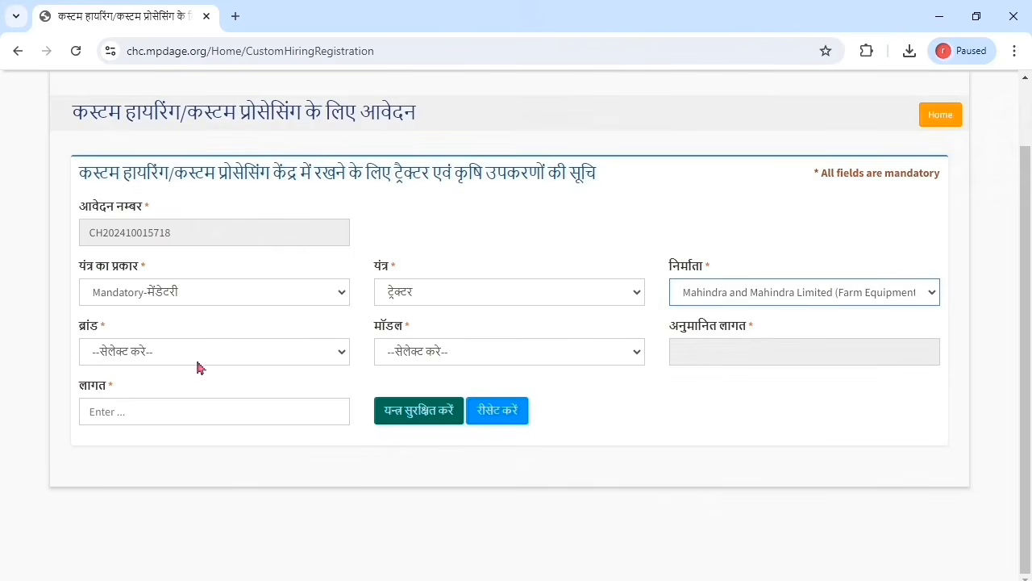
Step: Set brand Mahindra and model MAHINDRA B 275 DI MKM, then save the tractor to the list
left_click(200, 368)
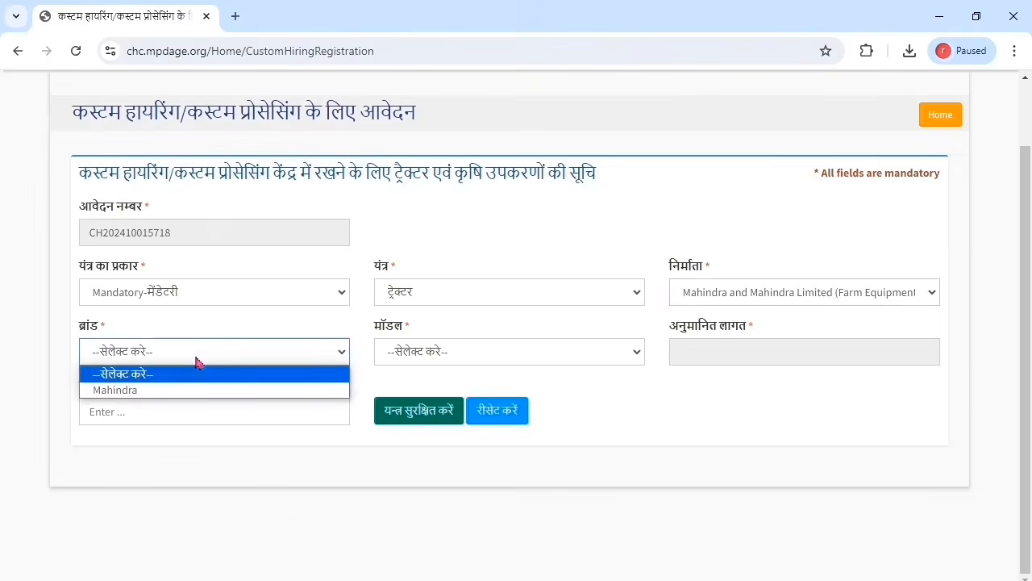
left_click(177, 395)
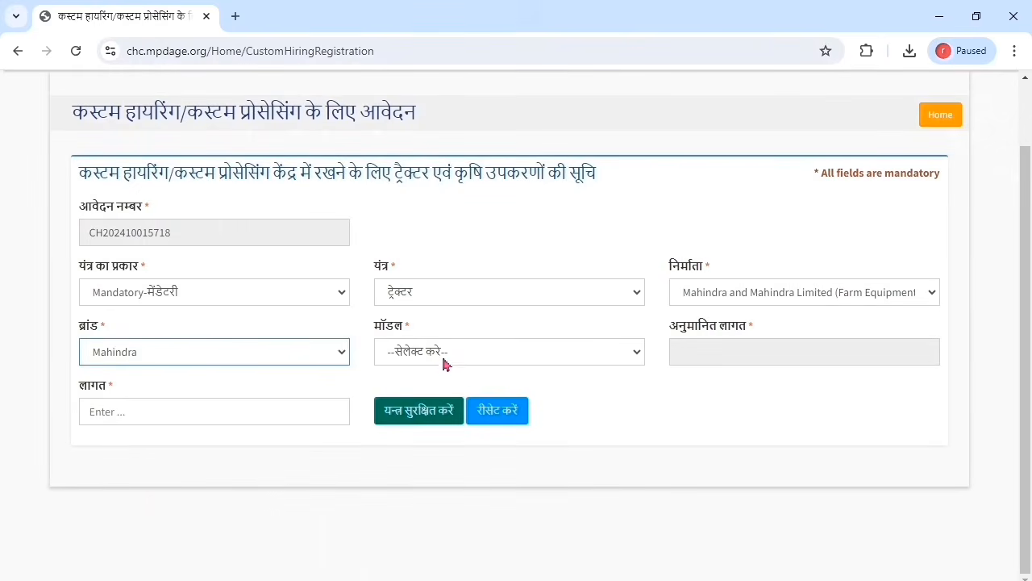
left_click(444, 360)
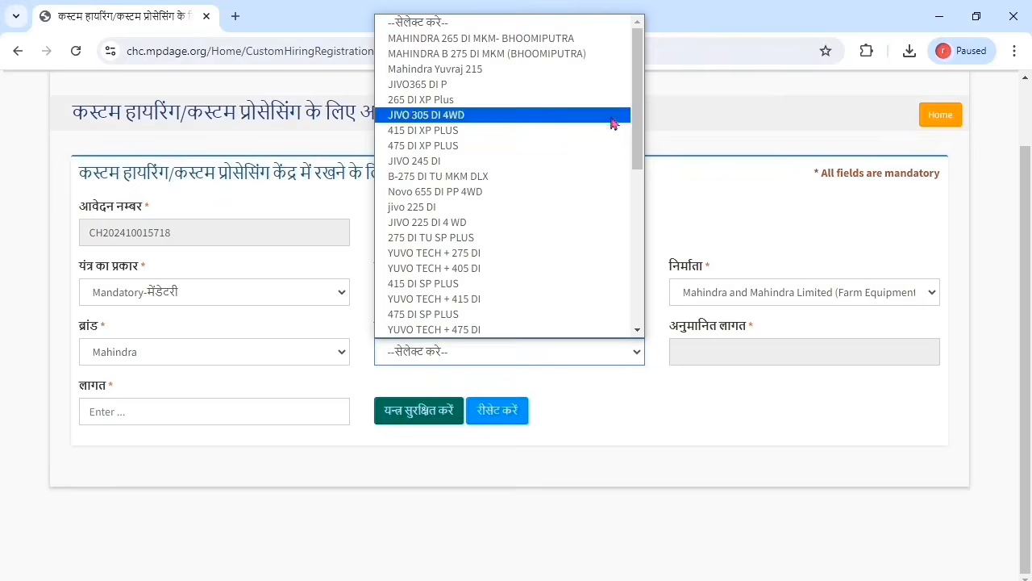
left_click(520, 54)
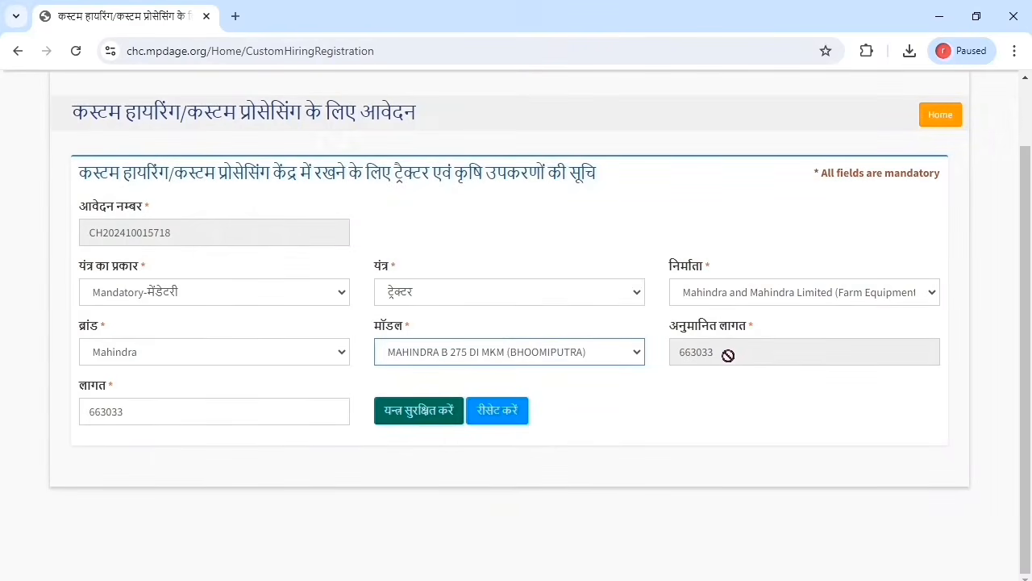
left_click(422, 420)
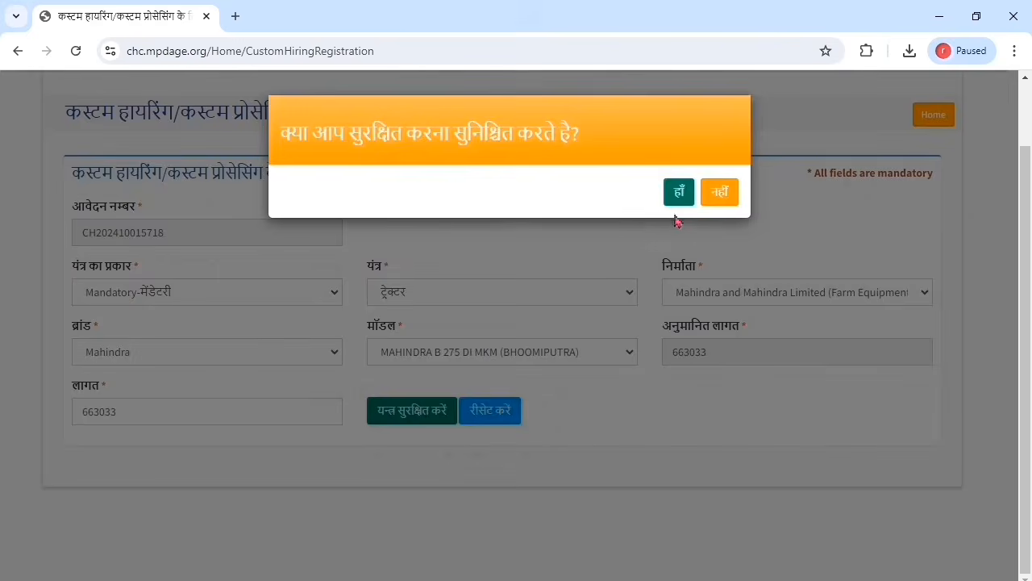
left_click(679, 193)
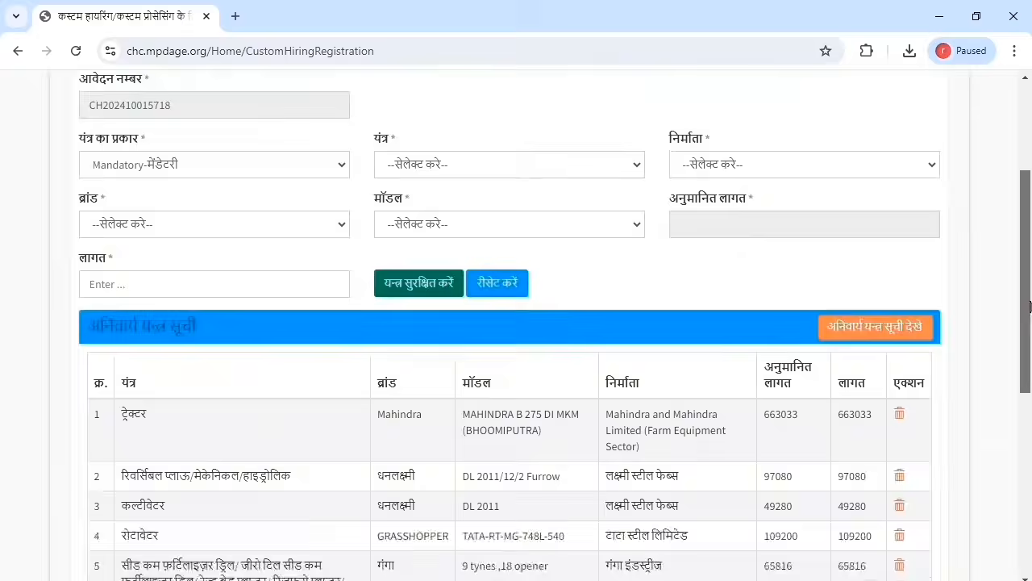
Step: Re-save the equipment lists totalling 1565612 with पुनः सुरक्षित करें and confirm with हाँ
left_click_drag(1030, 310, 1030, 385)
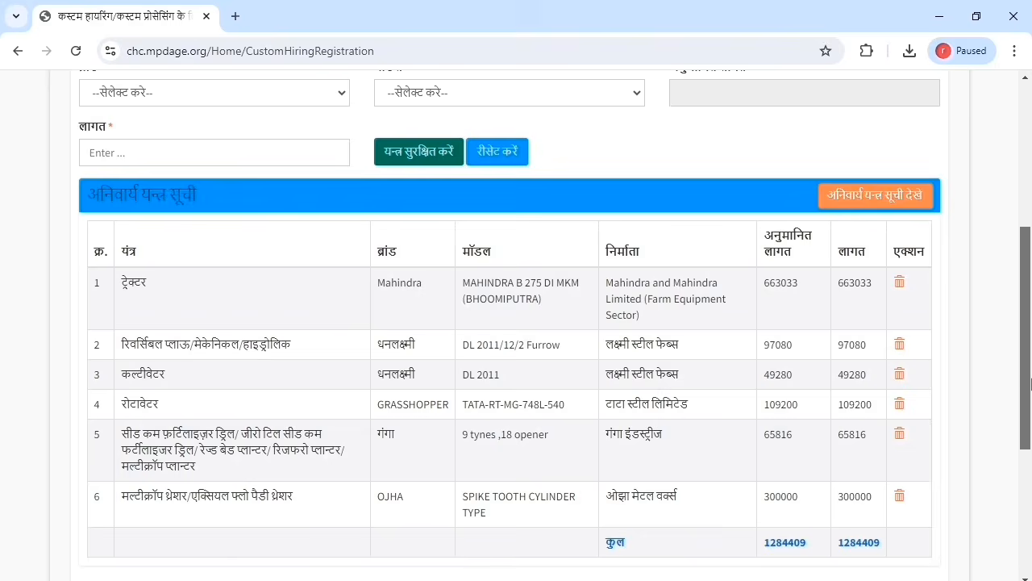
left_click_drag(1030, 386, 1031, 408)
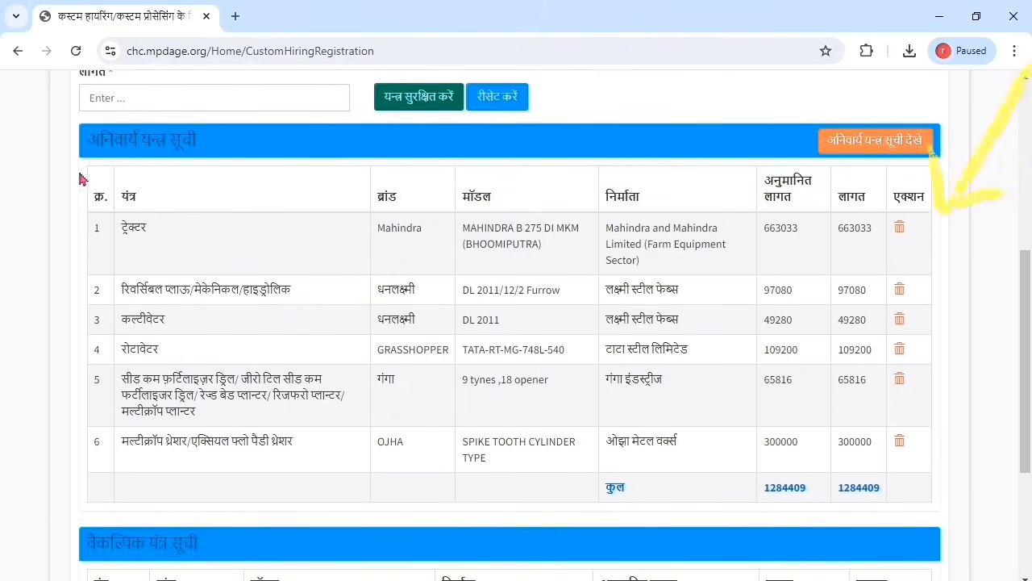
left_click_drag(1031, 290, 1031, 391)
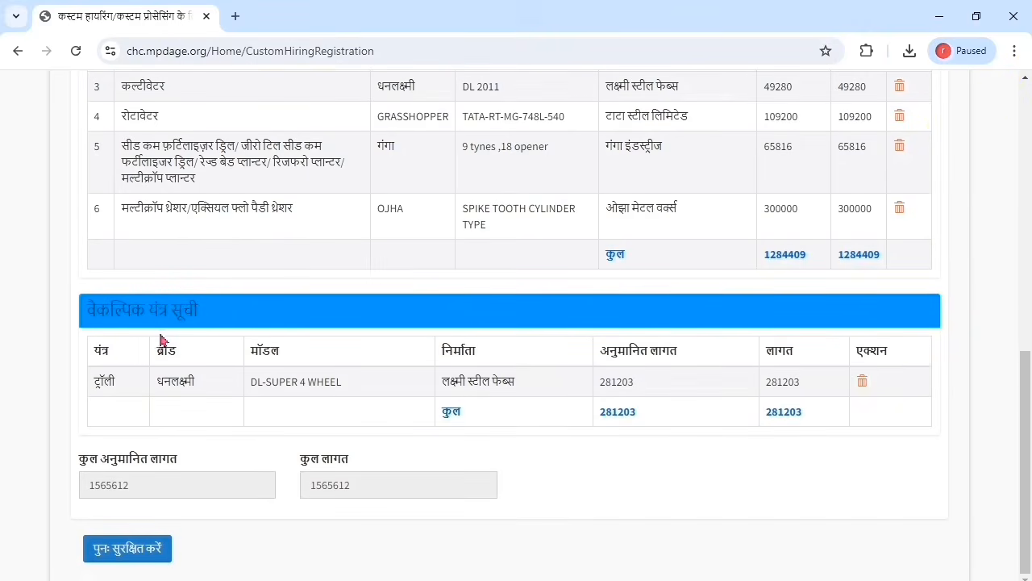
left_click(136, 554)
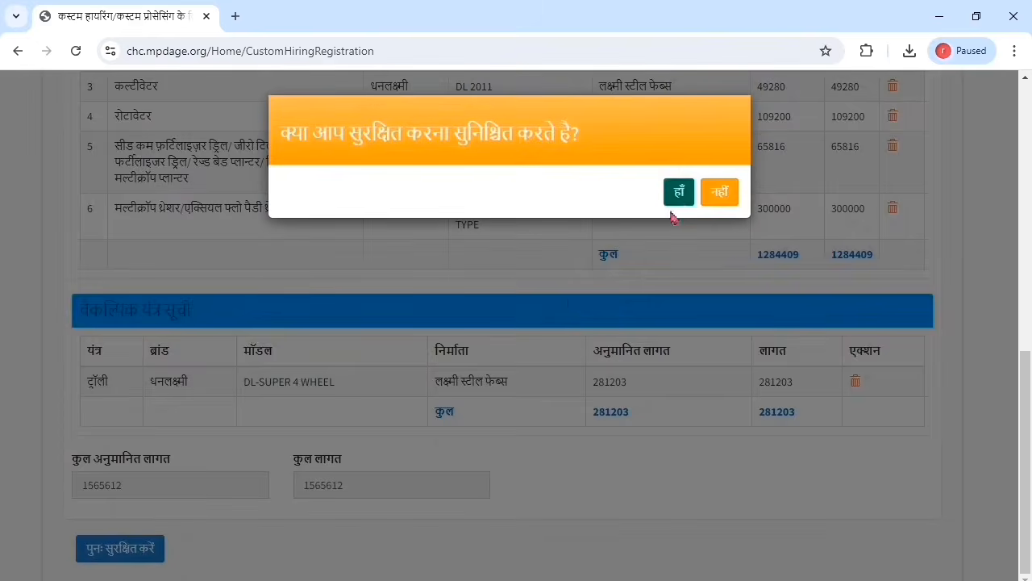
left_click(684, 197)
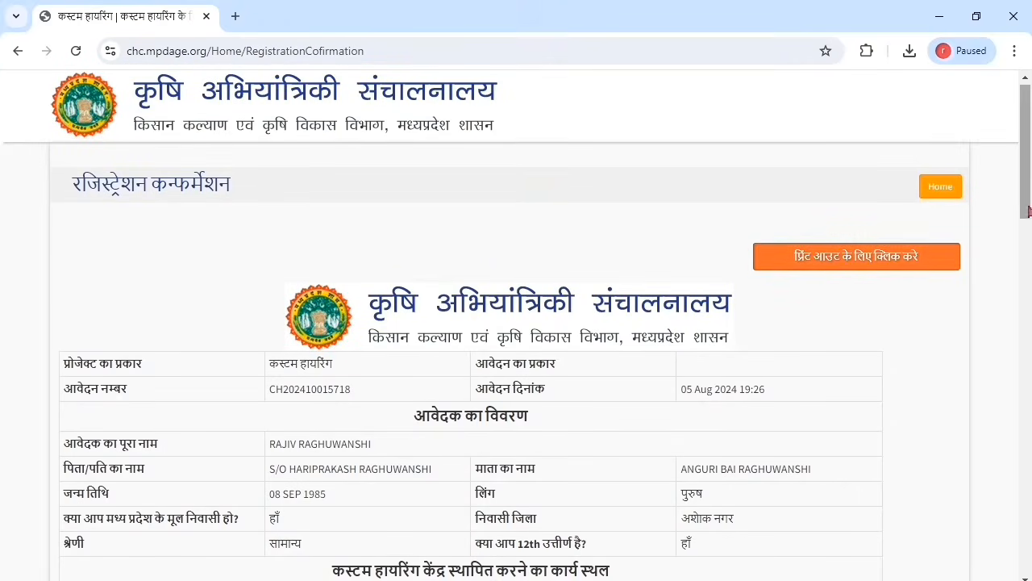
left_click_drag(1030, 175, 1031, 506)
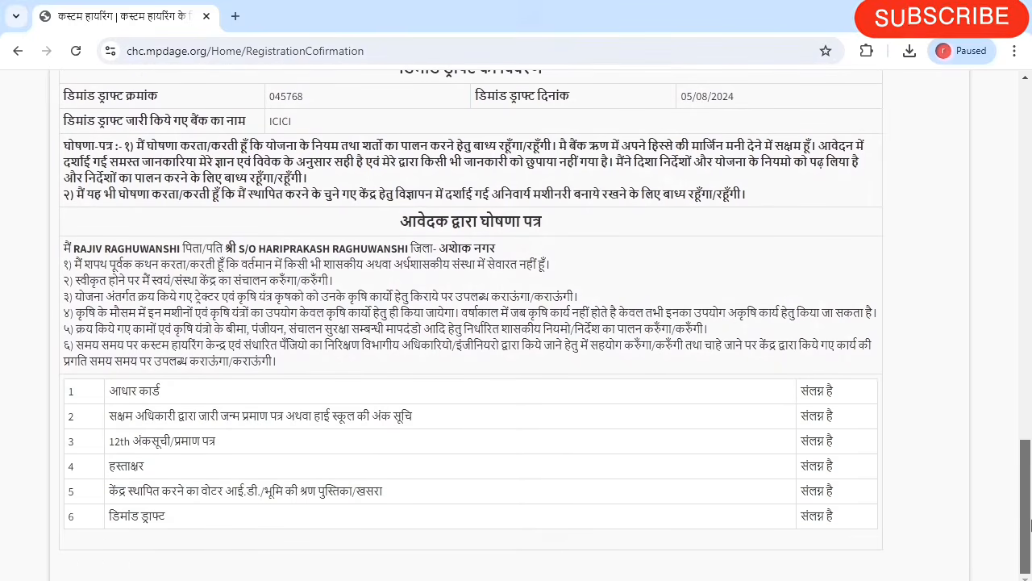
left_click_drag(1030, 516, 1029, 125)
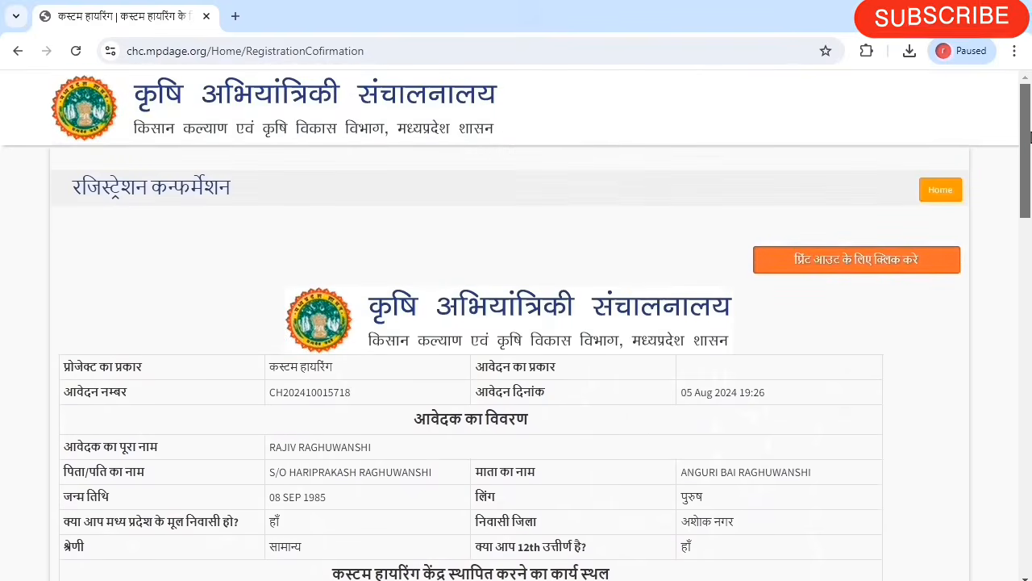